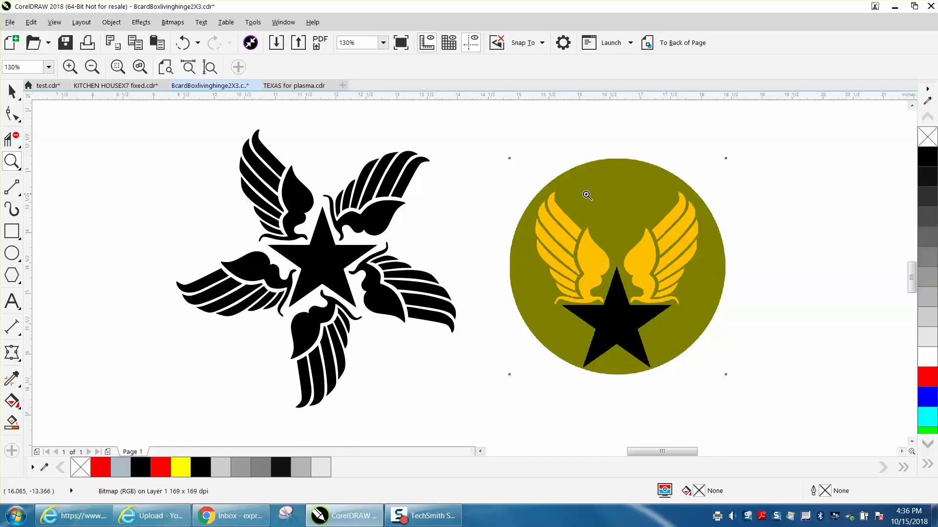
# Step: Zoom in to inspect the emblem's wing tip and the black winged-star logo
pyautogui.moveTo(536, 190); pyautogui.dragTo(570, 219)
pyautogui.scroll(-2, 481, 252)
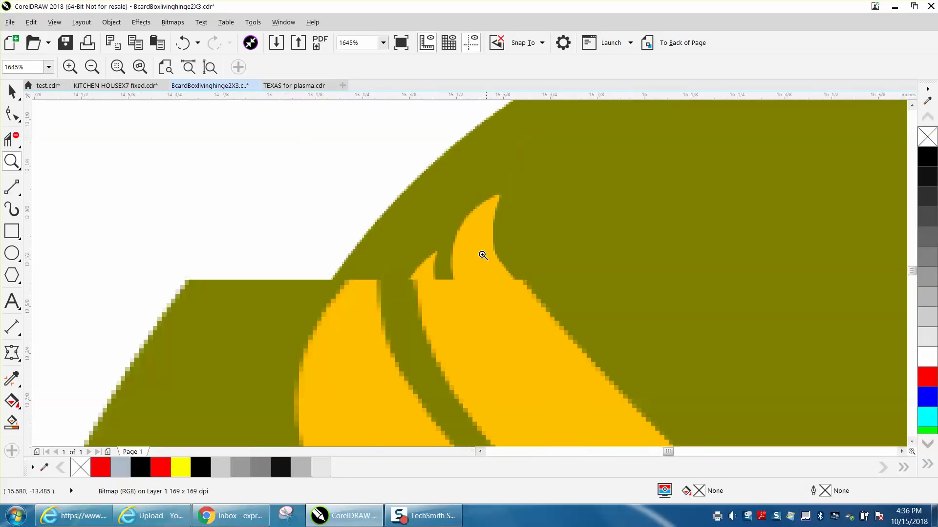
pyautogui.scroll(-2, 478, 252)
pyautogui.scroll(-2, 485, 258)
pyautogui.scroll(-2, 485, 257)
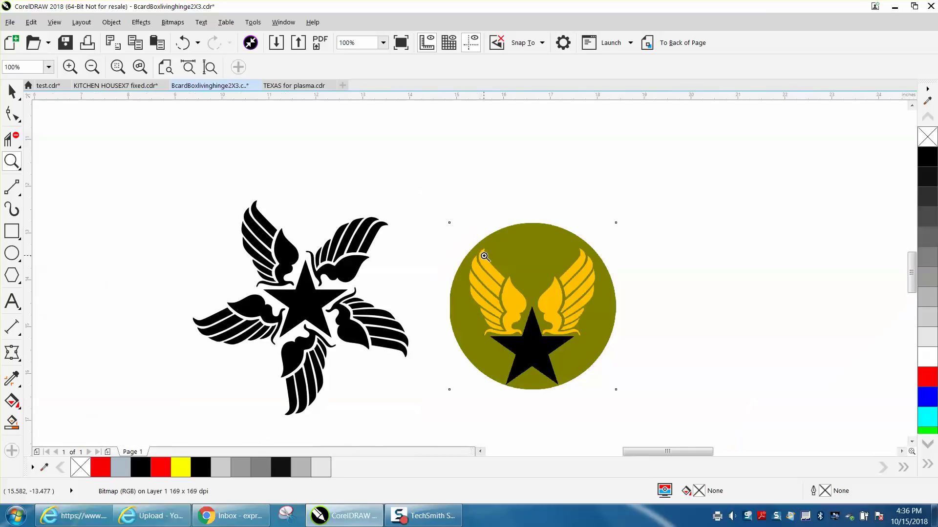
pyautogui.moveTo(182, 180); pyautogui.dragTo(442, 424)
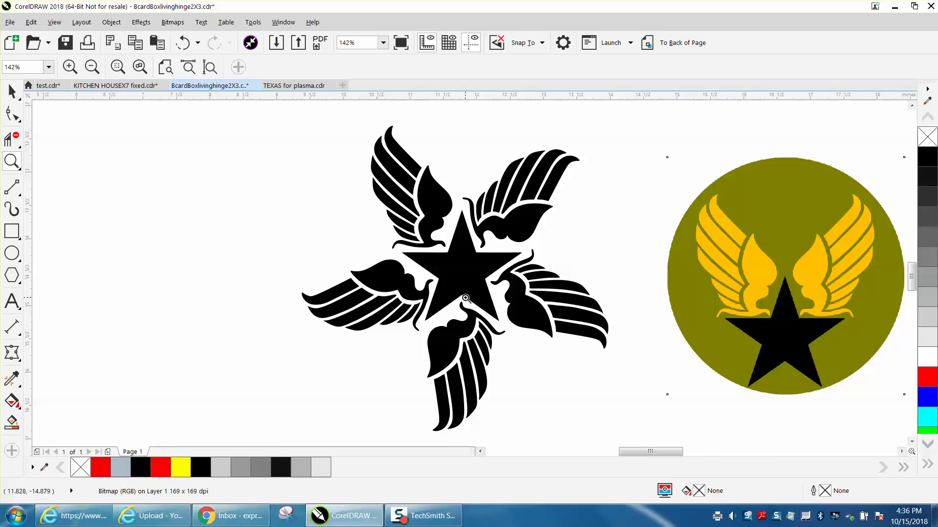
pyautogui.scroll(-3, 465, 298)
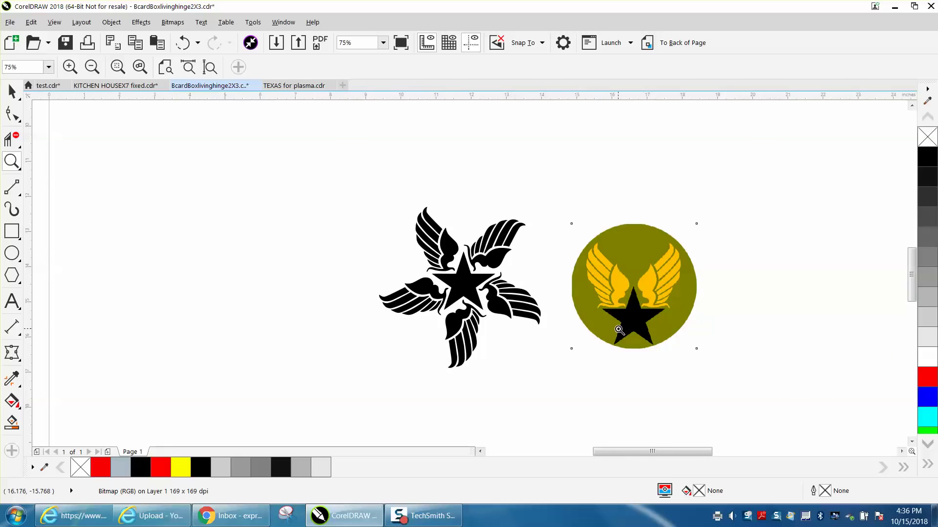
pyautogui.moveTo(658, 452); pyautogui.dragTo(672, 452)
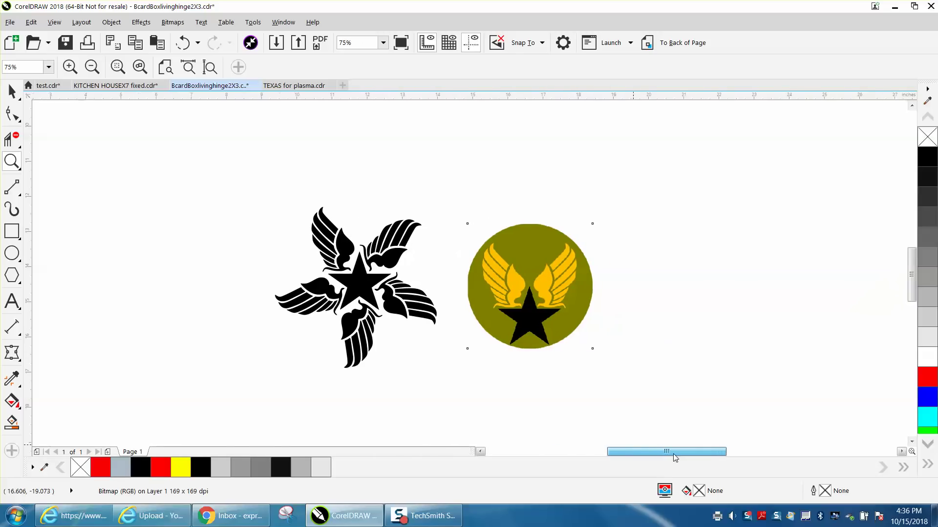
# Step: Resample the circular emblem bitmap from 169 to 300 dpi, keeping its size
pyautogui.click(17, 100)
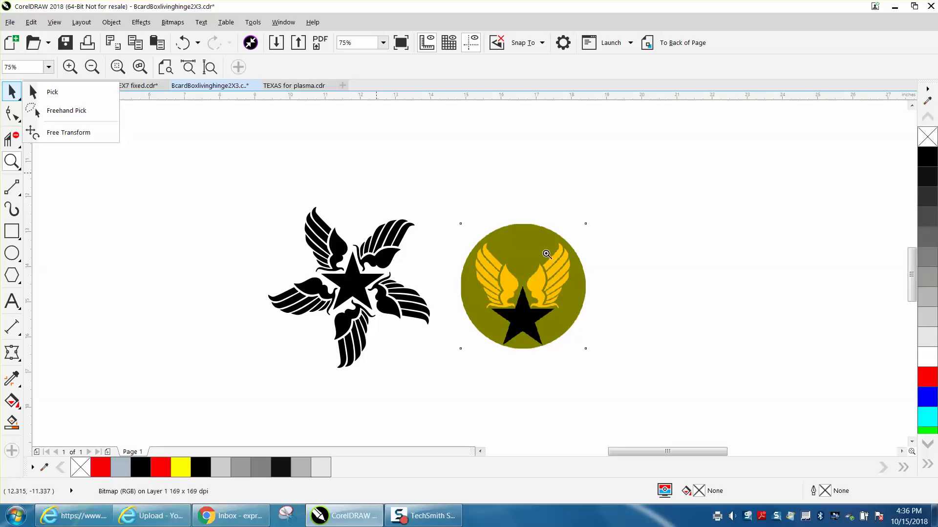
pyautogui.click(545, 251)
pyautogui.click(16, 92)
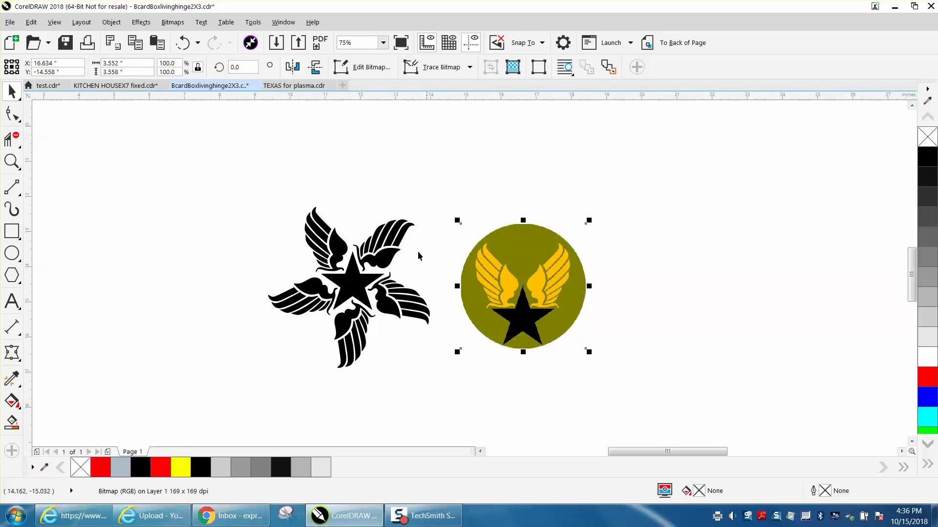
pyautogui.click(180, 28)
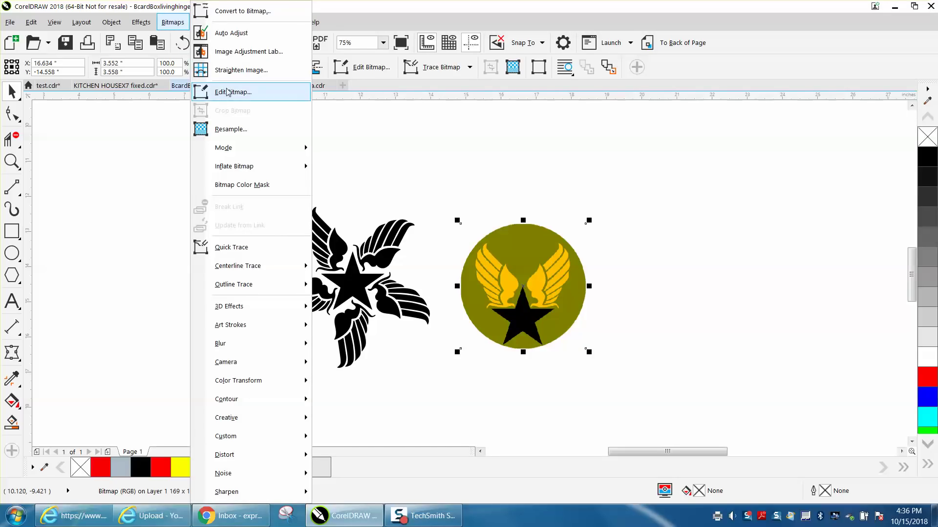
pyautogui.click(226, 130)
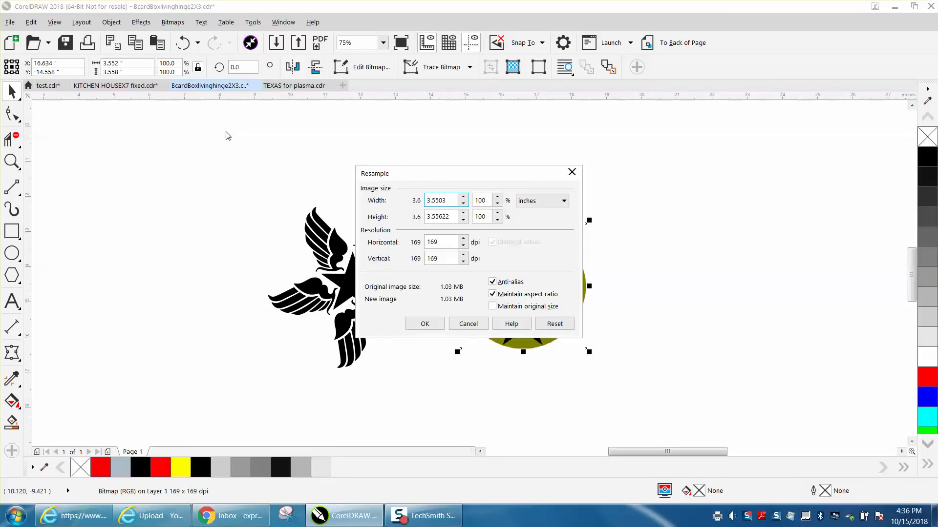
pyautogui.doubleClick(432, 242)
pyautogui.write('300')
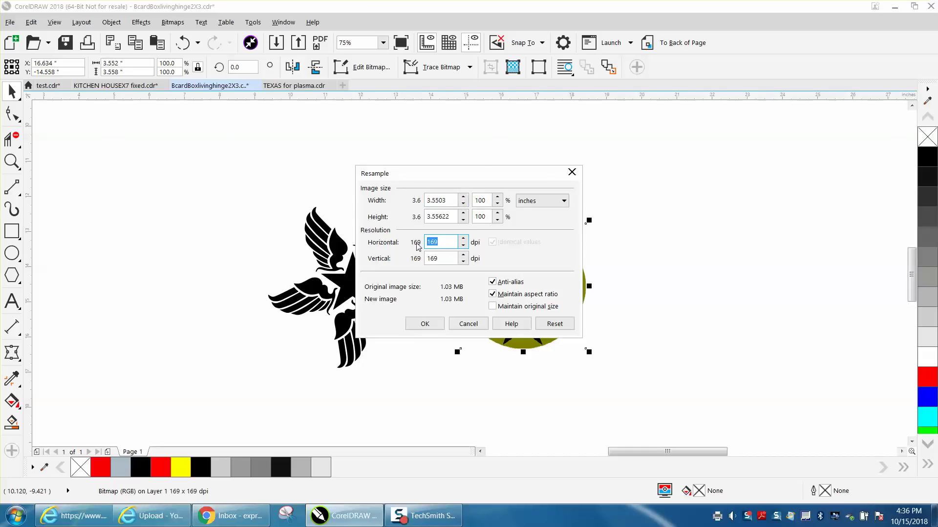
pyautogui.click(434, 324)
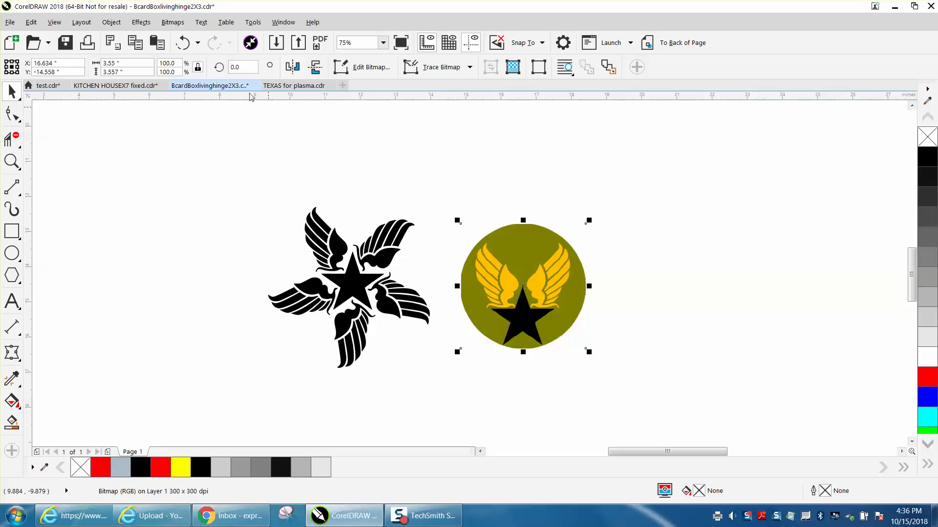
# Step: Trial-convert the emblem to a black-and-white bitmap, then undo it
pyautogui.click(169, 26)
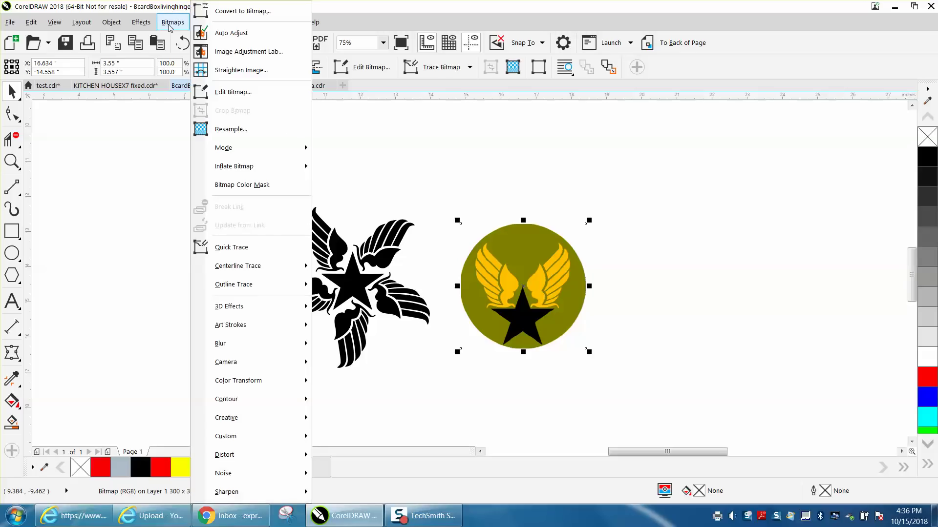
pyautogui.click(214, 12)
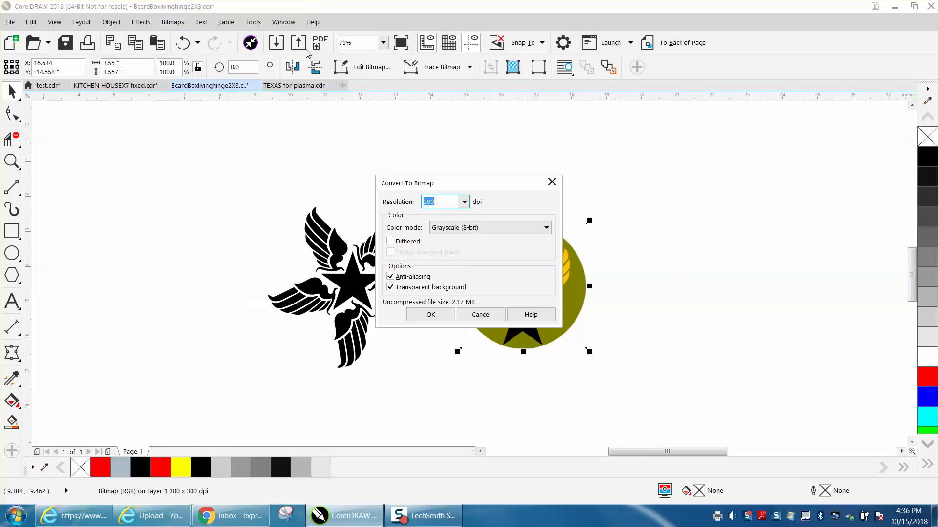
pyautogui.click(545, 230)
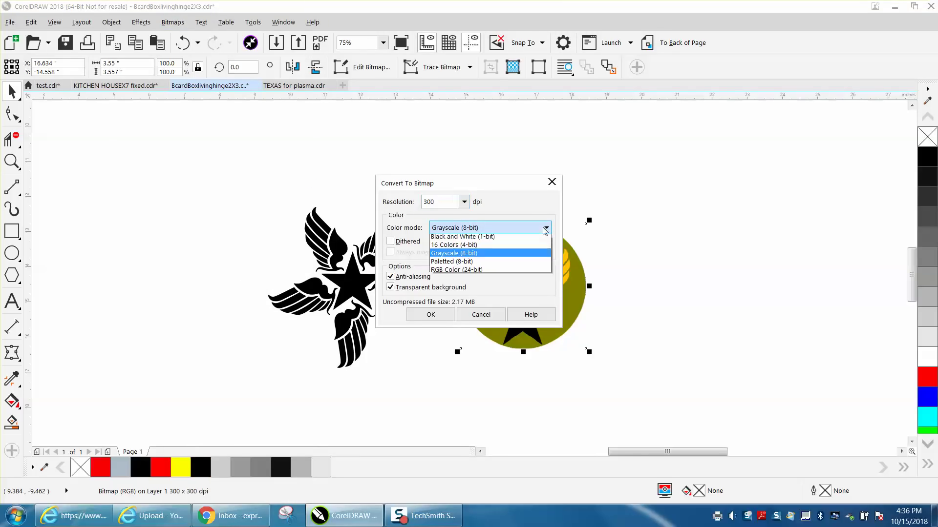
pyautogui.click(491, 240)
pyautogui.click(430, 314)
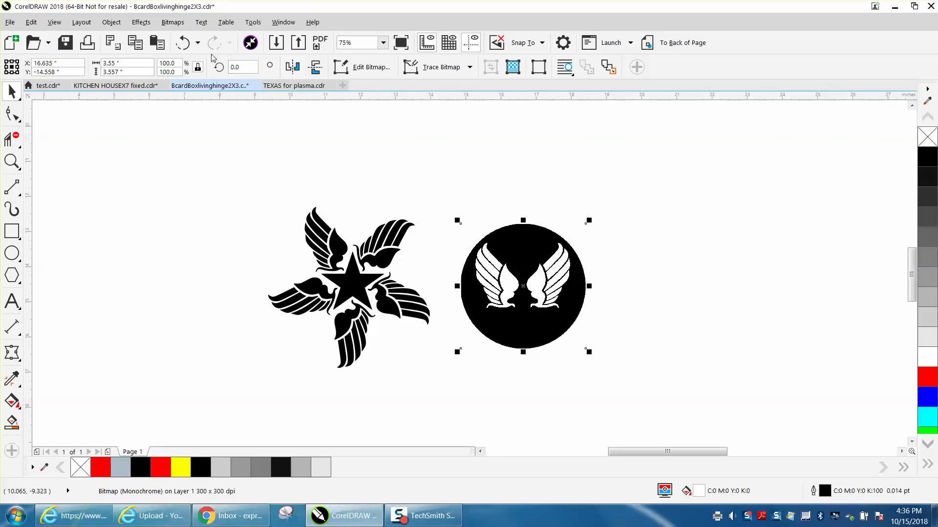
pyautogui.click(183, 43)
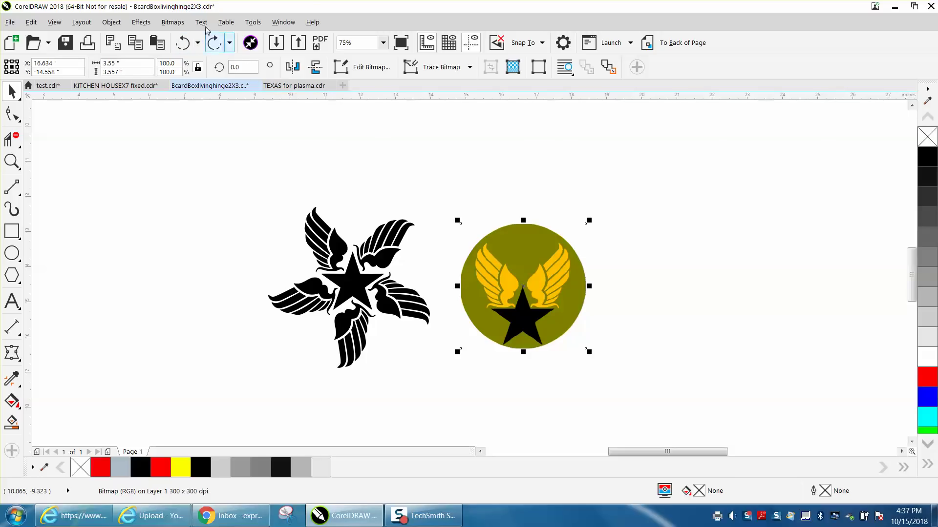
# Step: Reconvert the emblem to a Grayscale (8-bit) bitmap
pyautogui.click(173, 22)
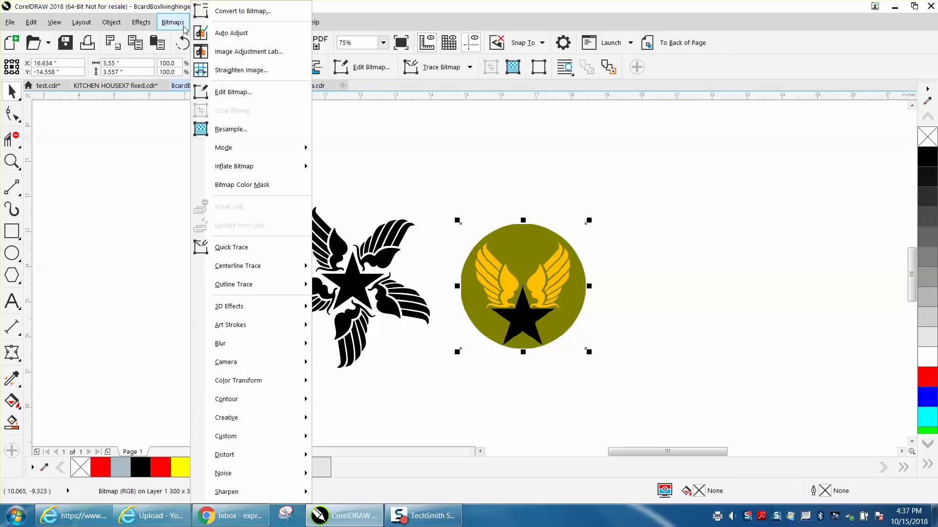
pyautogui.click(235, 12)
pyautogui.click(546, 228)
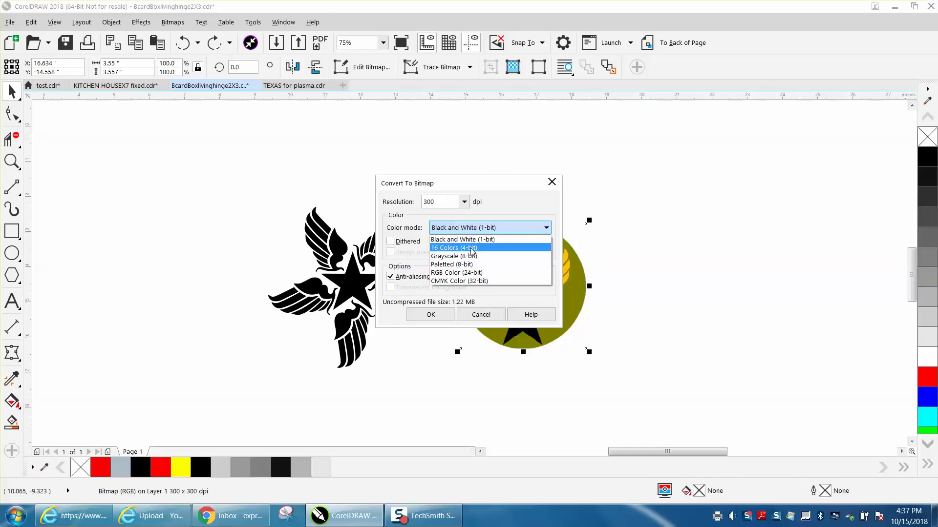
pyautogui.click(461, 258)
pyautogui.click(441, 316)
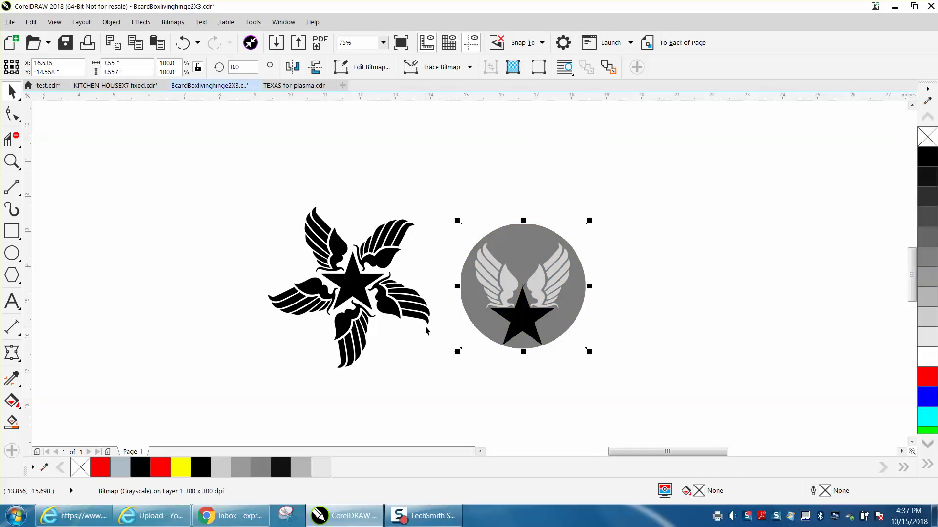
# Step: Outline-trace the grayscale emblem with PowerTRACE and accept the vector result
pyautogui.click(430, 68)
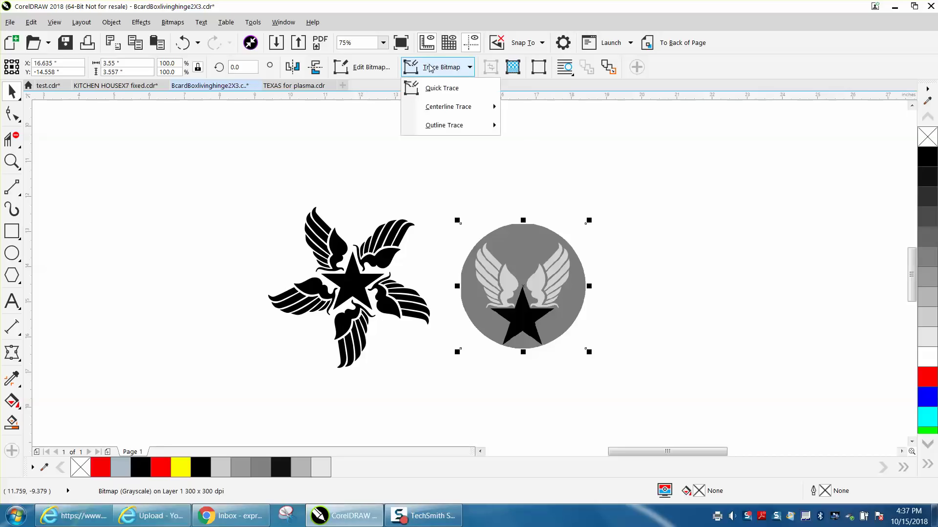
pyautogui.moveTo(444, 125)
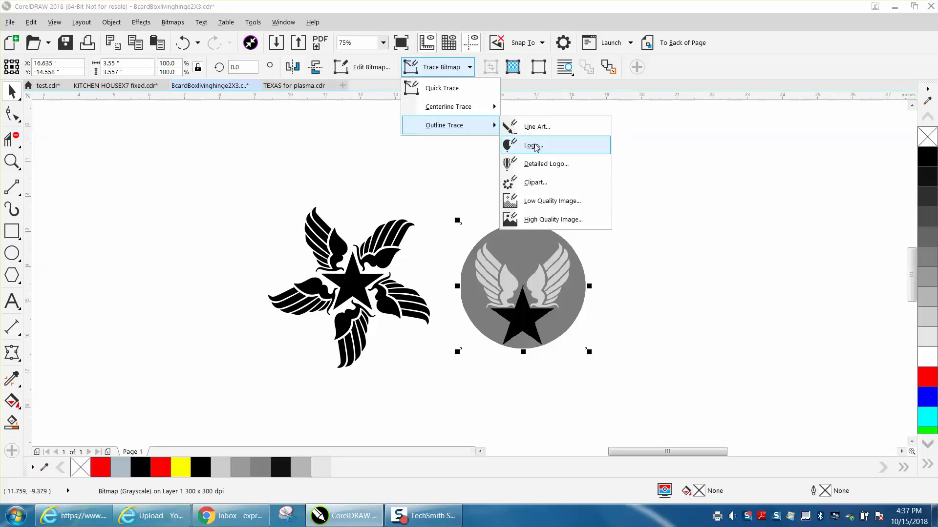
pyautogui.click(533, 184)
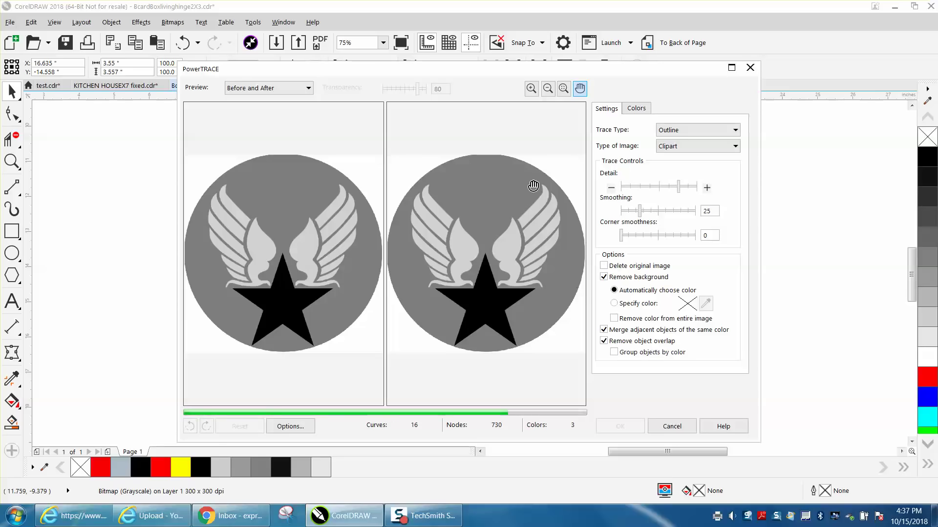
pyautogui.click(626, 426)
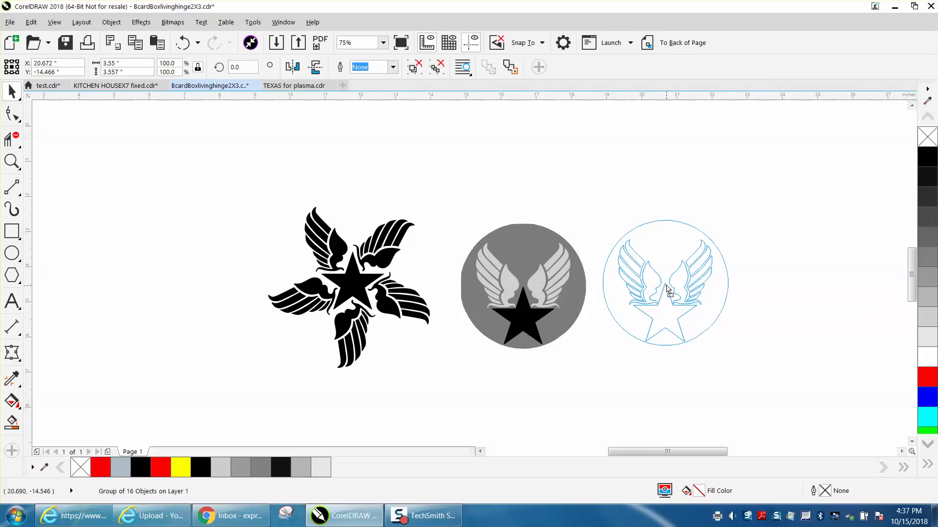
# Step: Leave the traced emblem in the middle, with the bitmap at the upper right
pyautogui.moveTo(585, 292); pyautogui.dragTo(728, 288)
pyautogui.moveTo(541, 285)
pyautogui.mouseDown()
pyautogui.moveTo(585, 239)
pyautogui.moveTo(830, 170)
pyautogui.mouseUp()
pyautogui.moveTo(686, 273); pyautogui.dragTo(578, 275)
pyautogui.moveTo(826, 201); pyautogui.dragTo(811, 195)
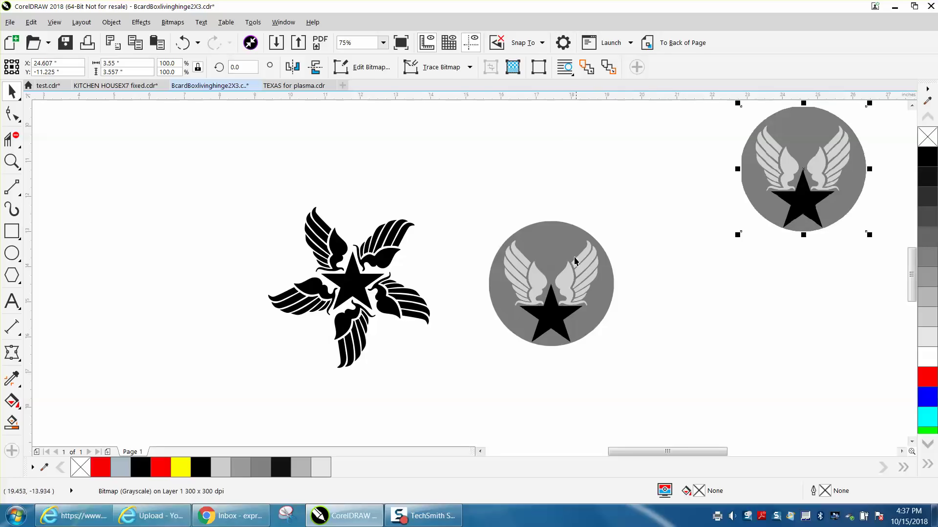
pyautogui.click(575, 262)
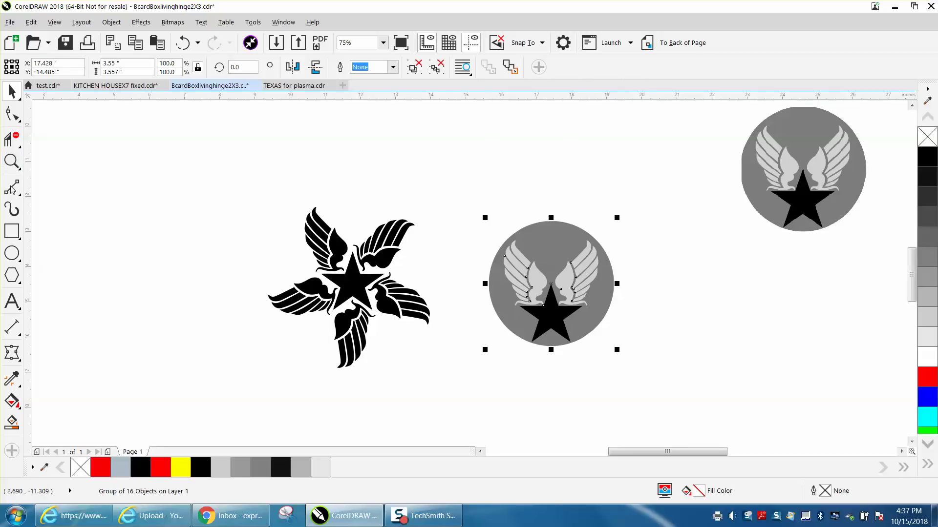
pyautogui.click(12, 231)
pyautogui.moveTo(424, 209); pyautogui.dragTo(679, 368)
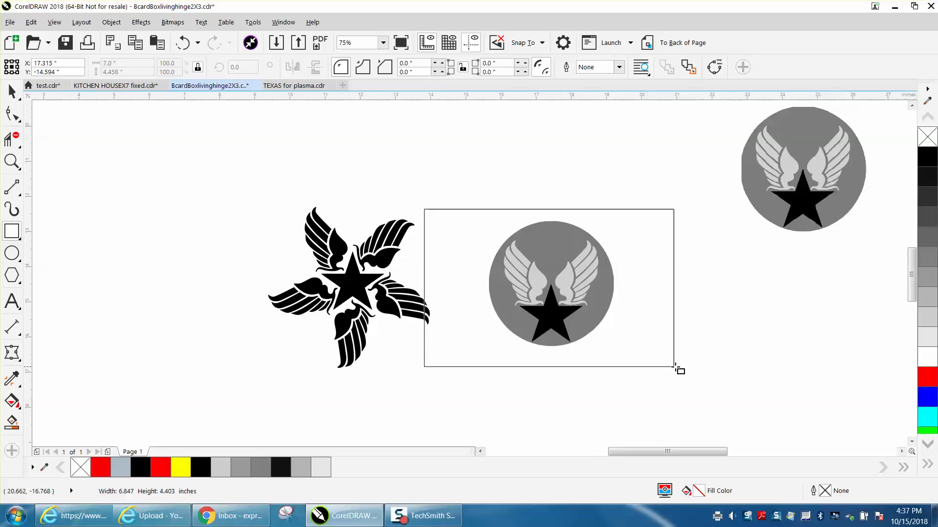
pyautogui.click(927, 443)
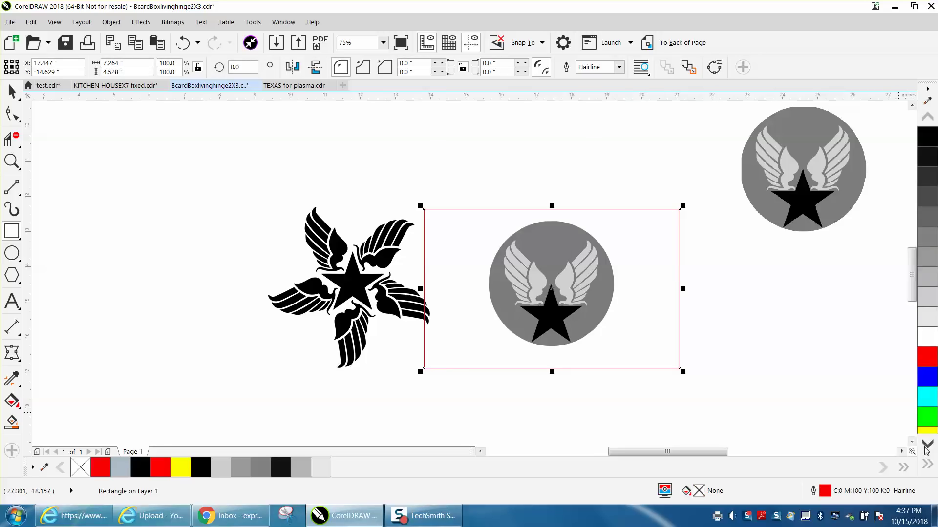
pyautogui.click(927, 418)
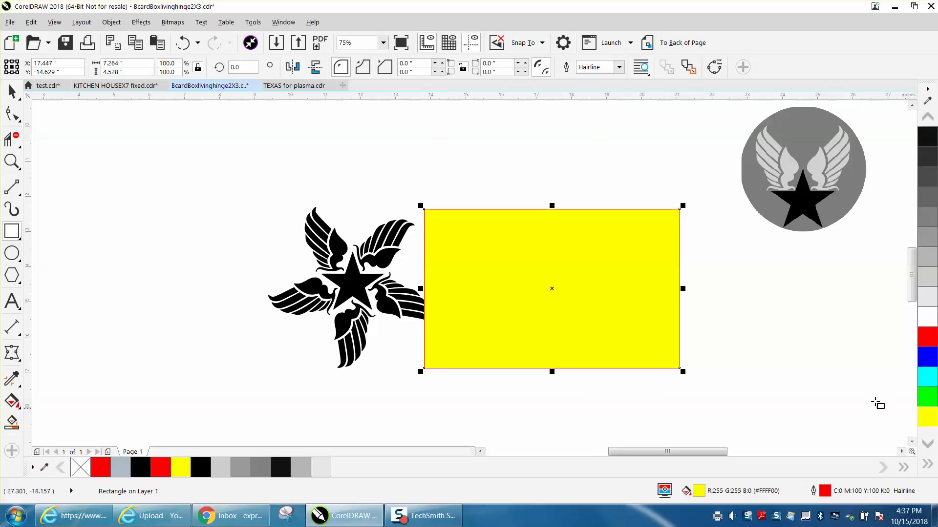
pyautogui.click(670, 43)
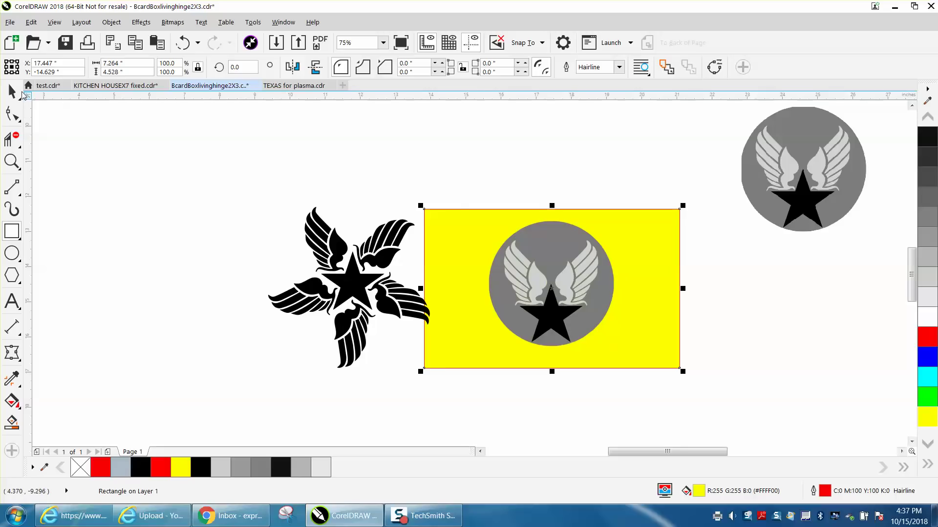
pyautogui.click(12, 91)
pyautogui.click(483, 224)
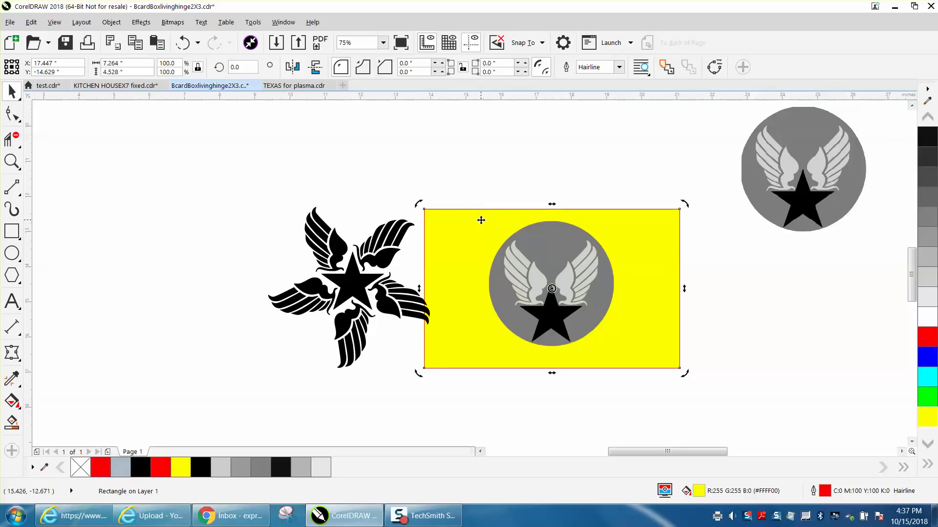
pyautogui.press('Delete')
pyautogui.click(928, 117)
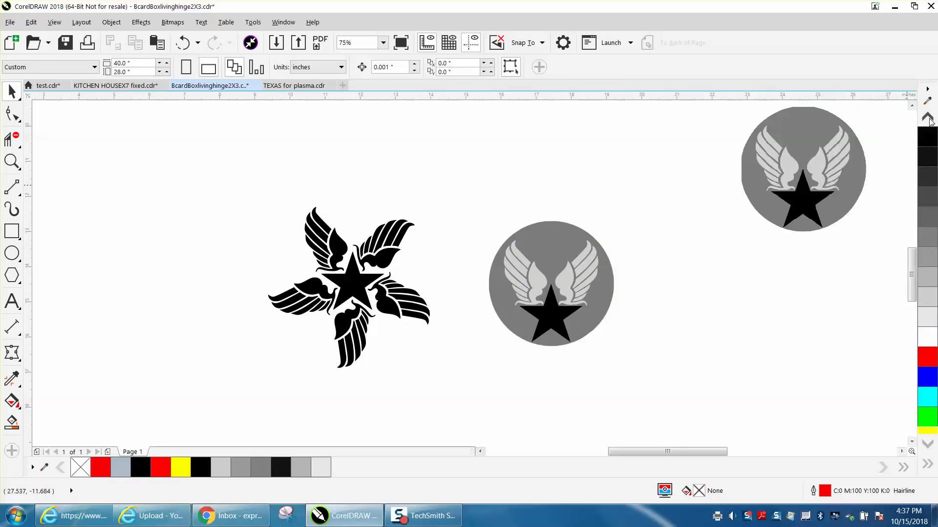
# Step: Ungroup the traced emblem and delete the grey circle behind the wings
pyautogui.click(571, 292)
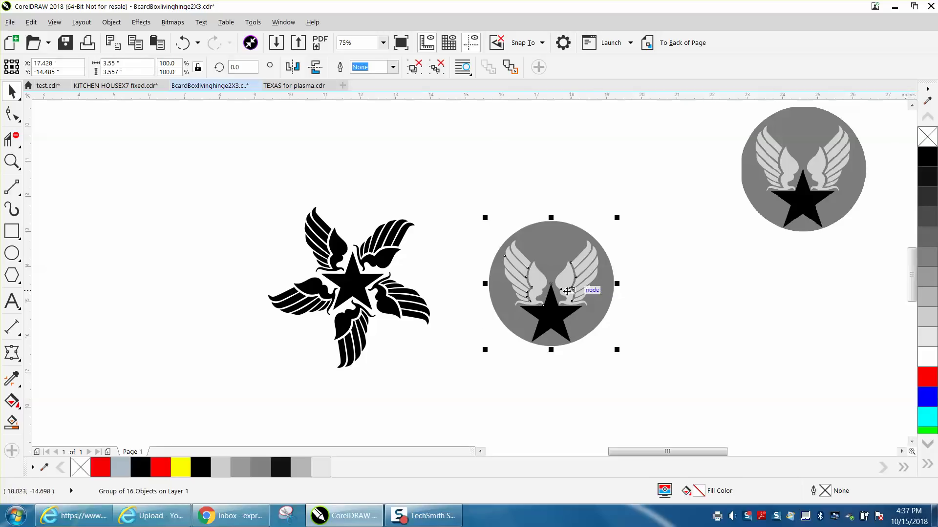
pyautogui.click(111, 23)
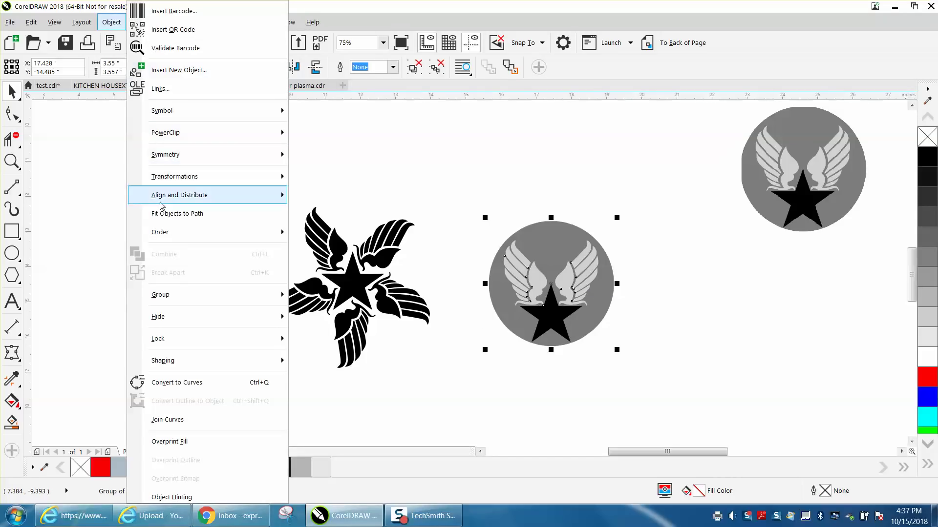
pyautogui.moveTo(191, 295)
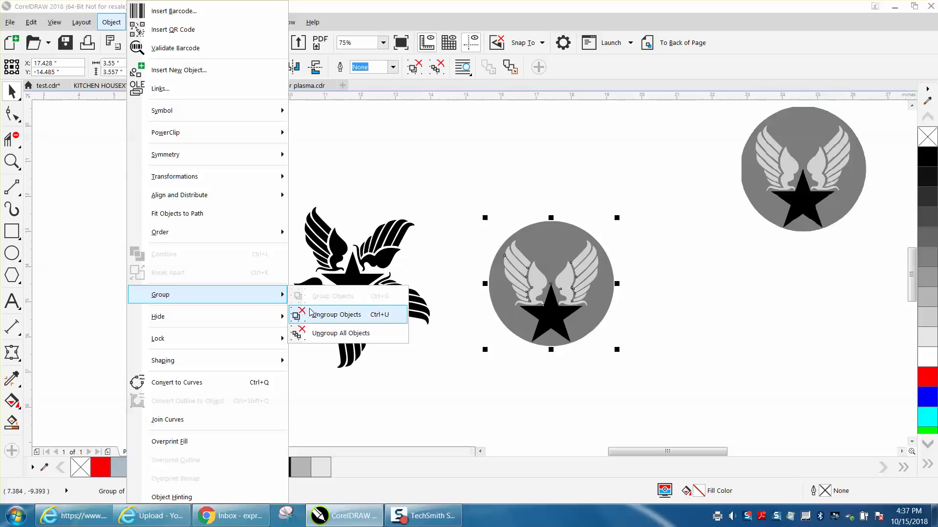
pyautogui.click(312, 315)
pyautogui.click(548, 241)
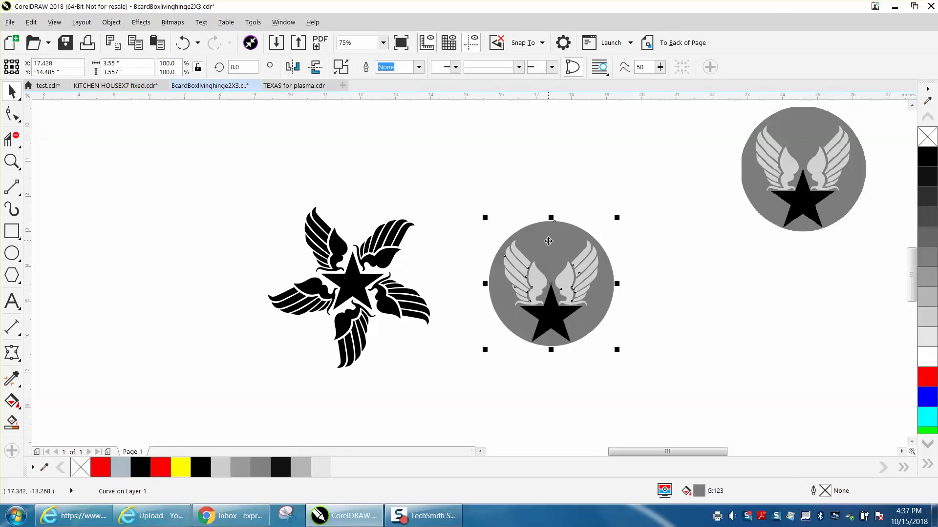
pyautogui.press('Delete')
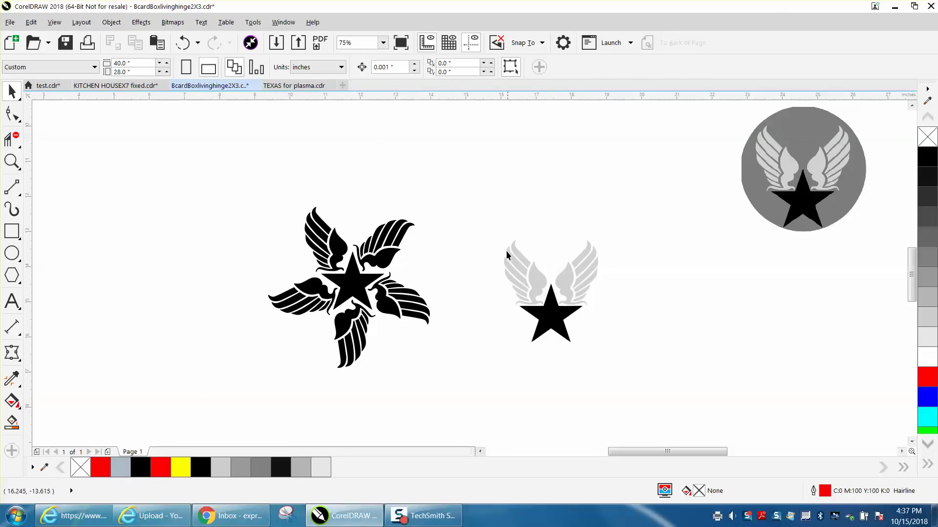
# Step: Delete the grey right wing and fill the remaining left wing black
pyautogui.click(553, 314)
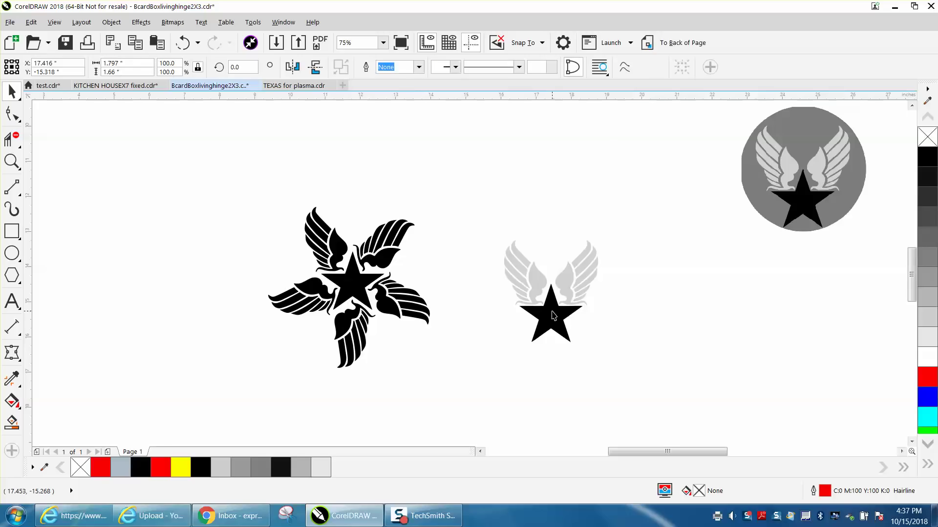
pyautogui.click(602, 288)
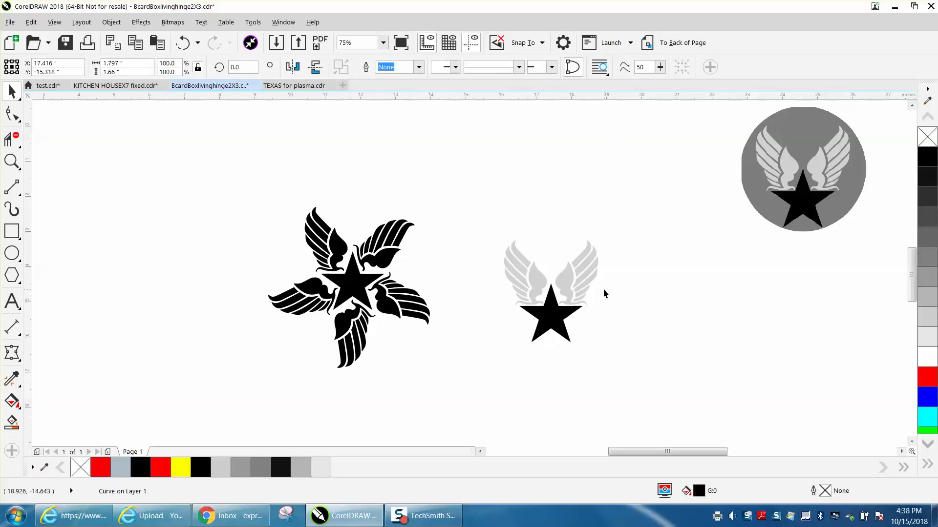
pyautogui.click(572, 286)
pyautogui.moveTo(608, 235); pyautogui.dragTo(553, 316)
pyautogui.press('Delete')
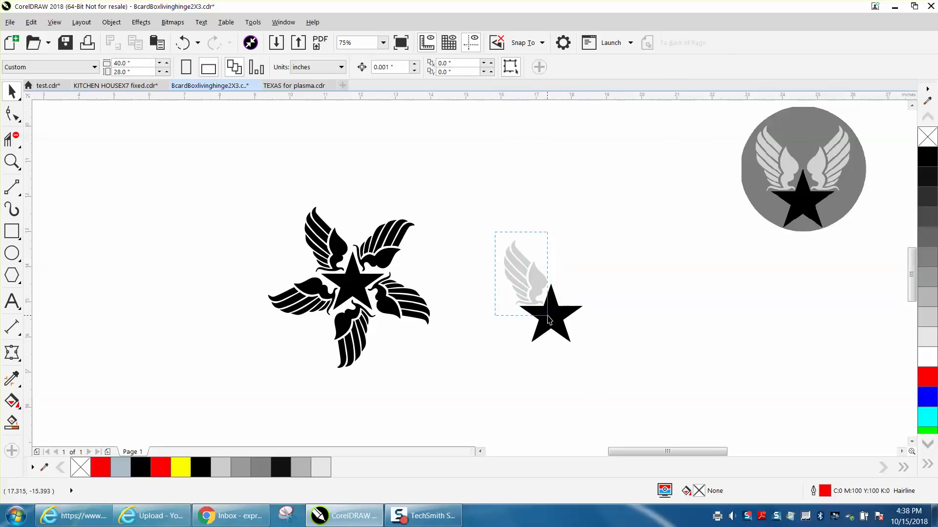
pyautogui.moveTo(511, 280); pyautogui.dragTo(549, 315)
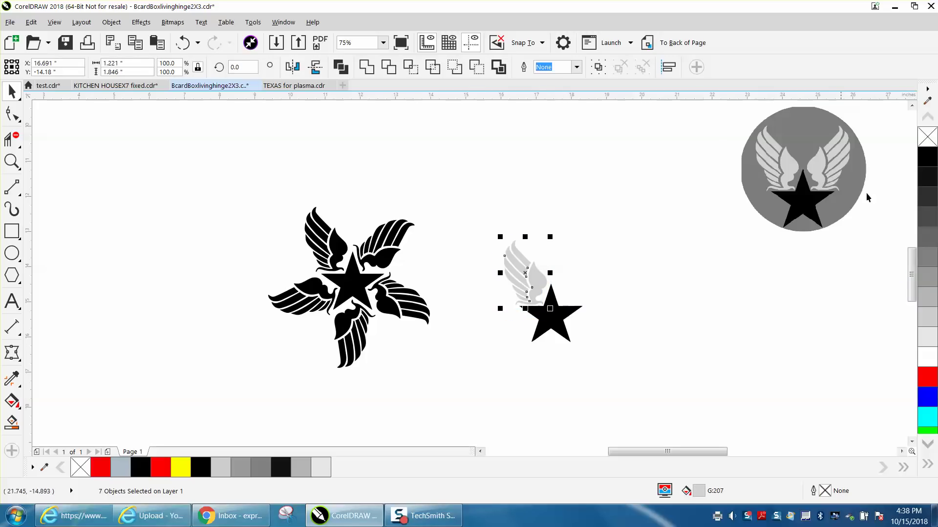
pyautogui.click(926, 162)
# Step: Inspect the wing up close, then set the star beside it to no fill
pyautogui.click(12, 161)
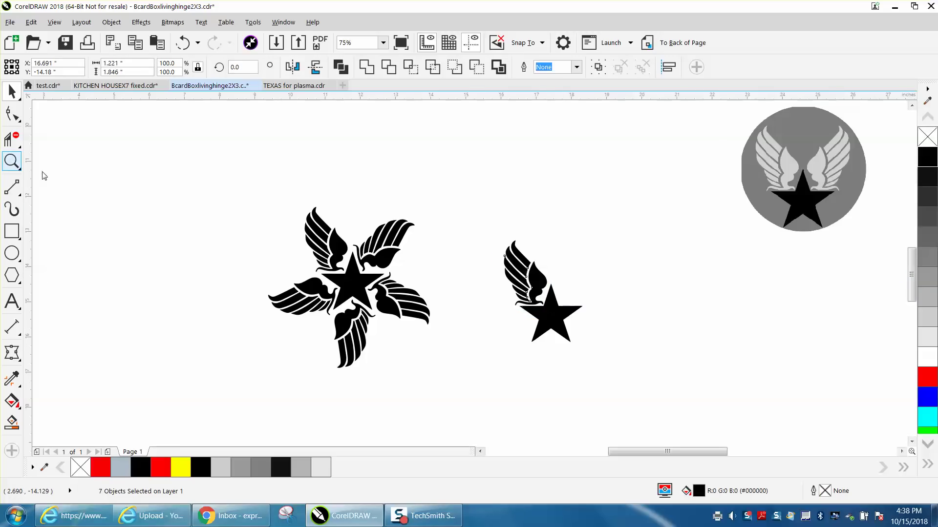
pyautogui.moveTo(508, 240); pyautogui.dragTo(551, 296)
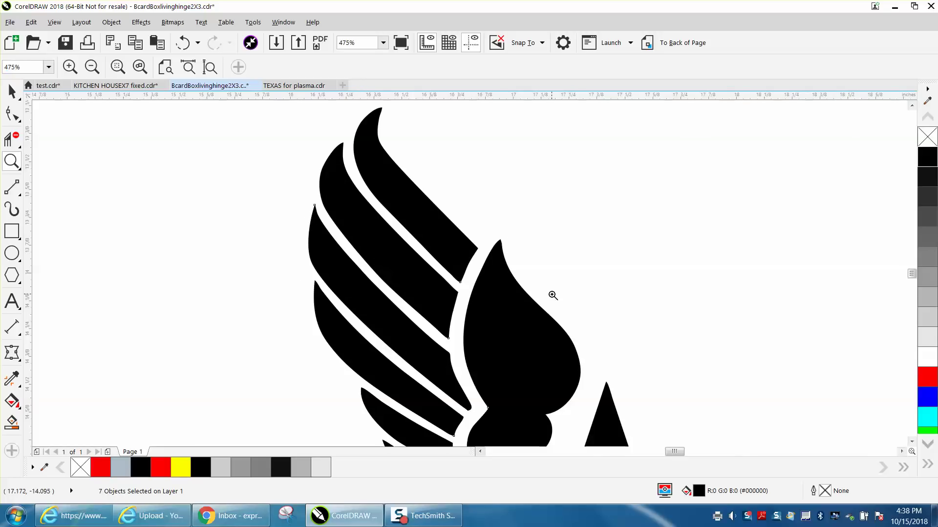
pyautogui.rightClick(529, 291)
pyautogui.rightClick(537, 293)
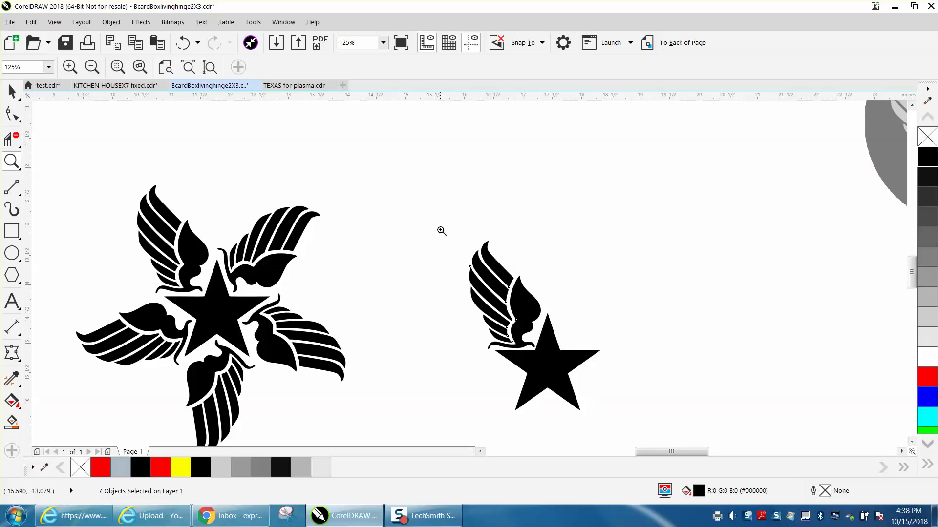
pyautogui.scroll(-3, 346, 265)
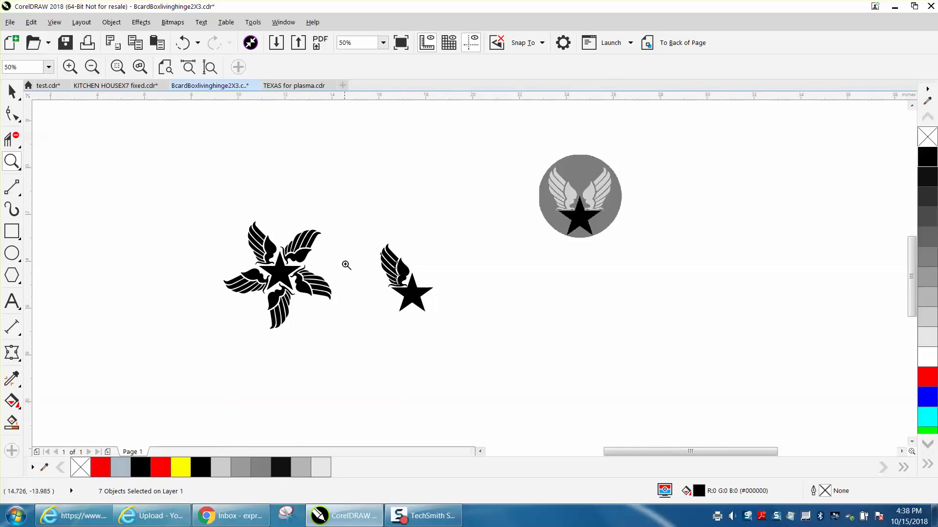
pyautogui.scroll(3, 423, 315)
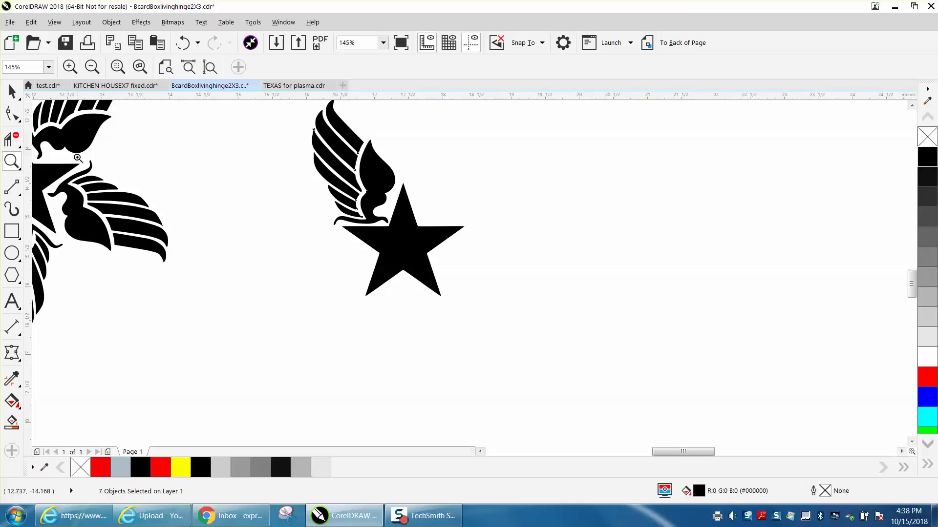
pyautogui.click(14, 95)
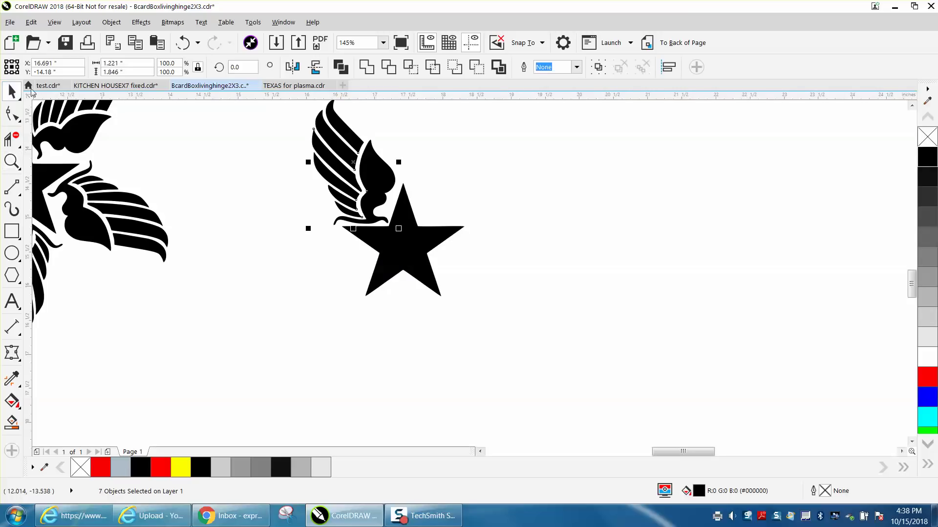
pyautogui.click(407, 247)
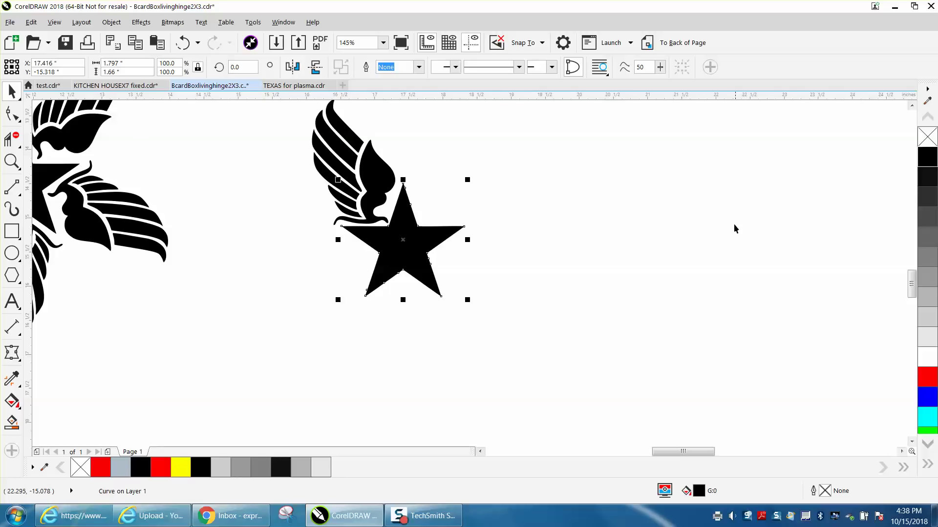
pyautogui.click(924, 143)
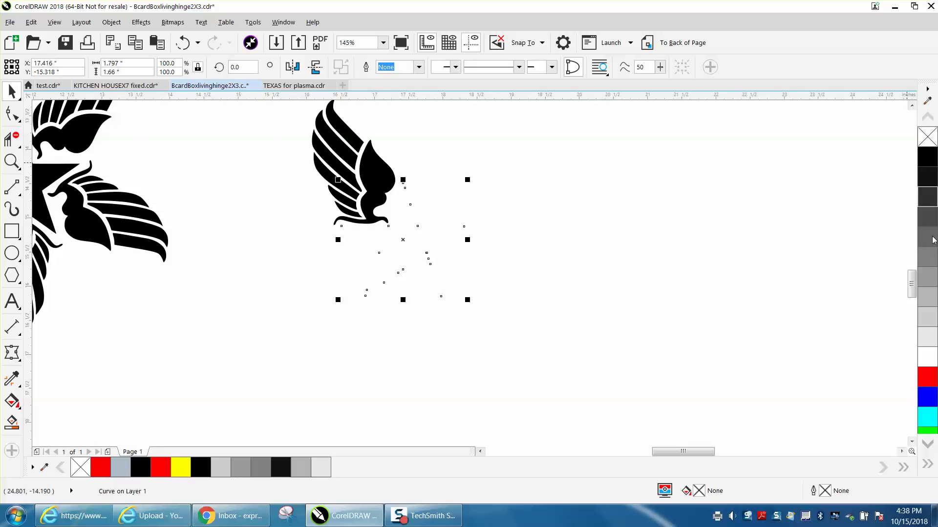
# Step: Give the star a red outline and zoom in on it
pyautogui.rightClick(931, 379)
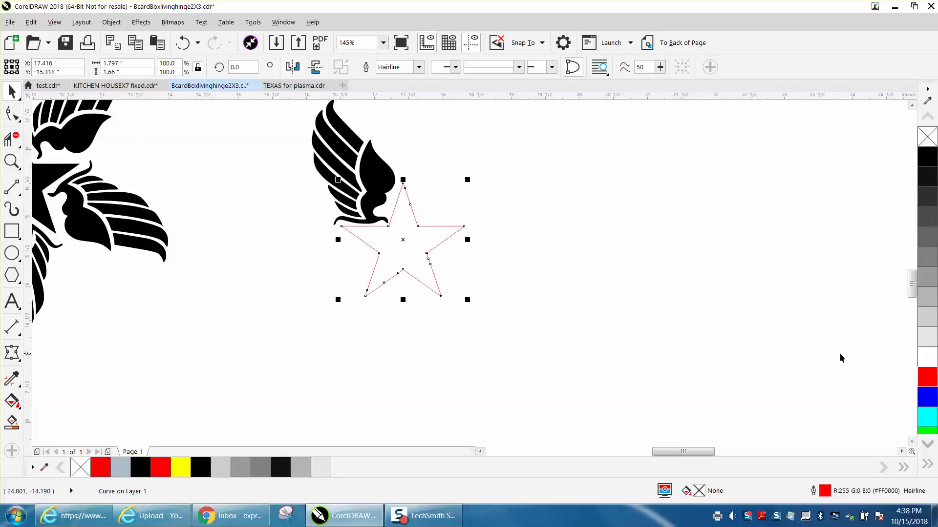
pyautogui.click(12, 161)
pyautogui.moveTo(338, 172); pyautogui.dragTo(504, 334)
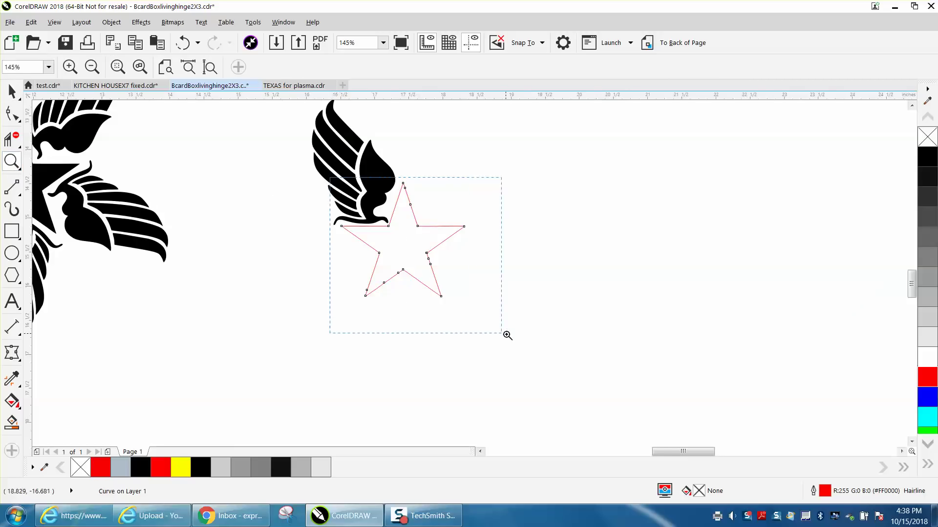
# Step: Draw 2-point lines from each star point through the centre to the opposite inner corner
pyautogui.click(21, 196)
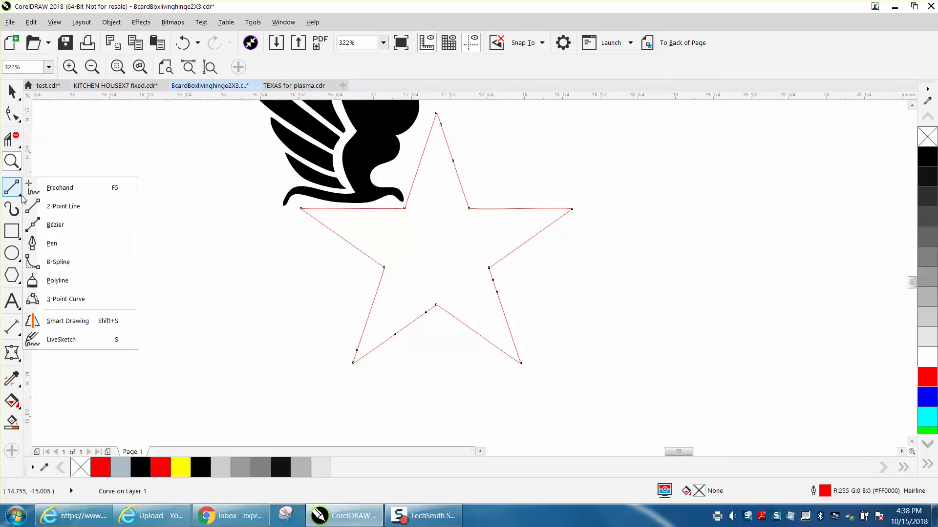
pyautogui.click(54, 205)
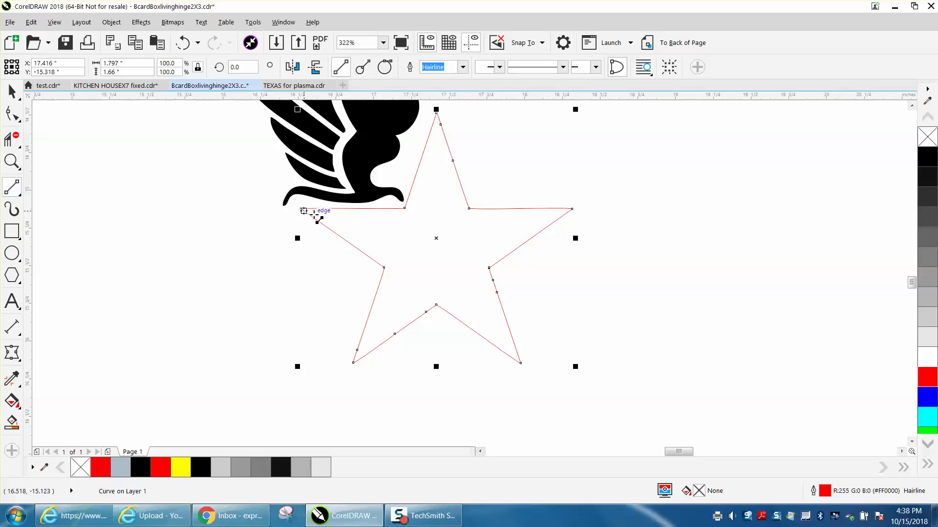
pyautogui.moveTo(301, 209); pyautogui.dragTo(489, 267)
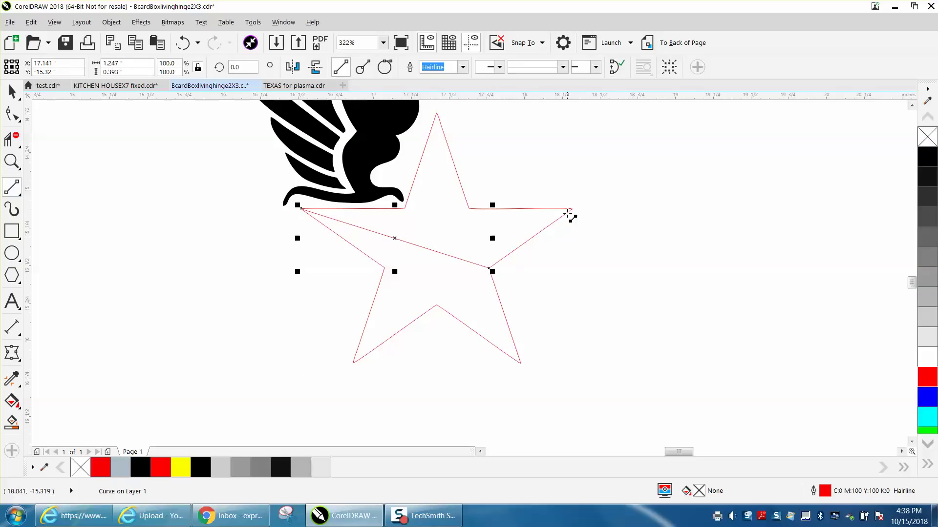
pyautogui.moveTo(571, 208); pyautogui.dragTo(384, 268)
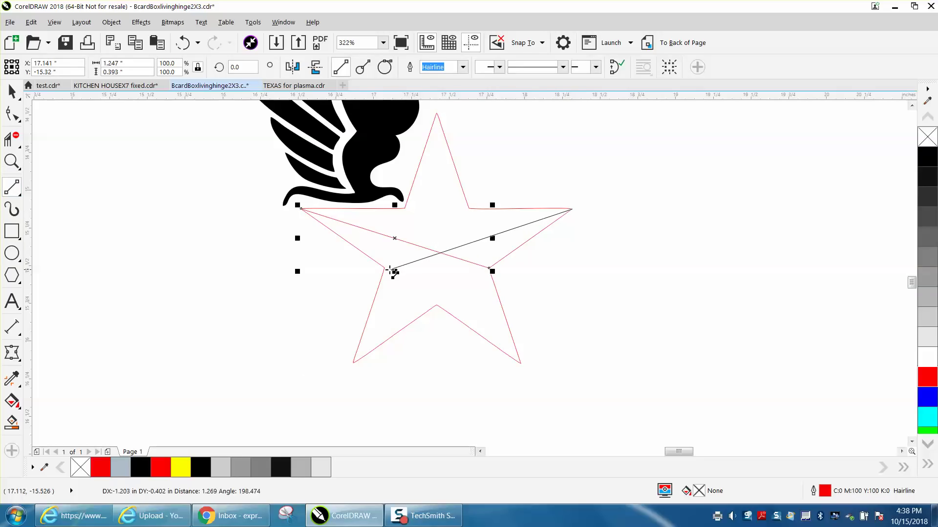
pyautogui.moveTo(436, 305); pyautogui.dragTo(438, 117)
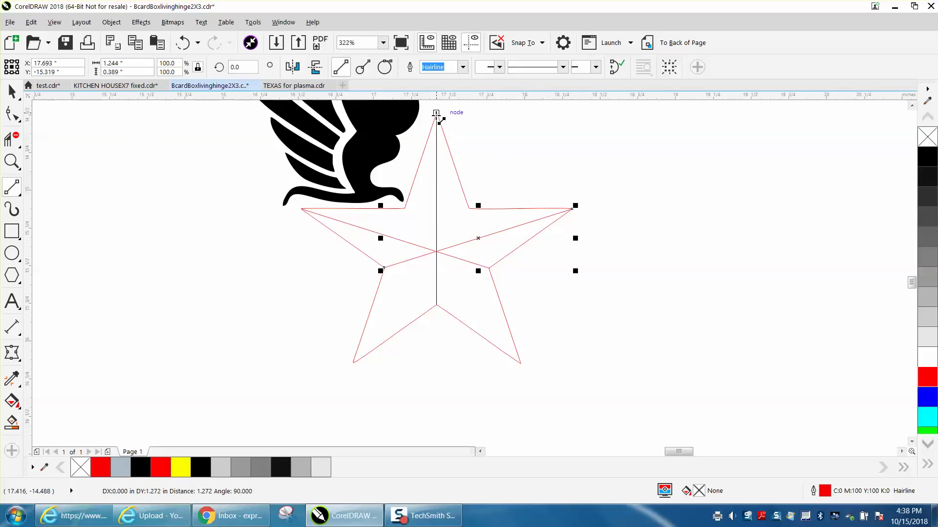
pyautogui.moveTo(438, 118); pyautogui.dragTo(437, 114)
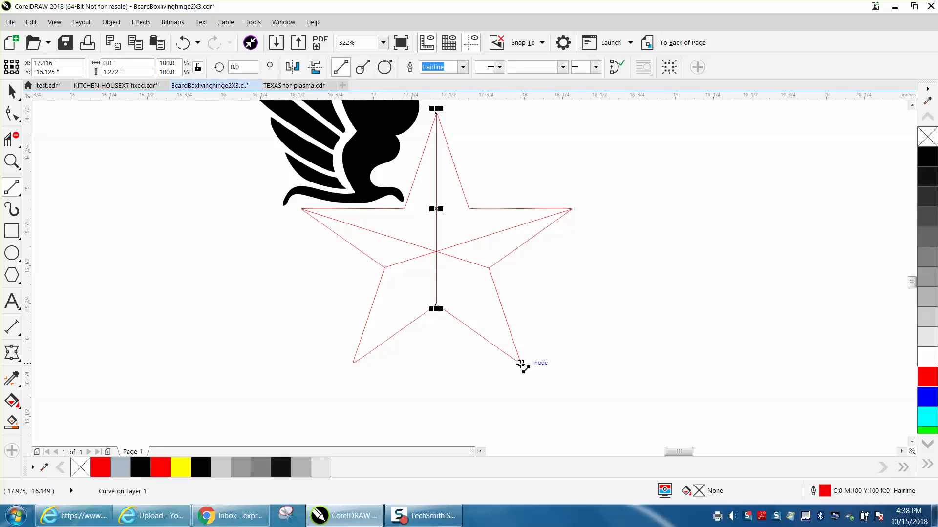
pyautogui.moveTo(520, 362); pyautogui.dragTo(404, 208)
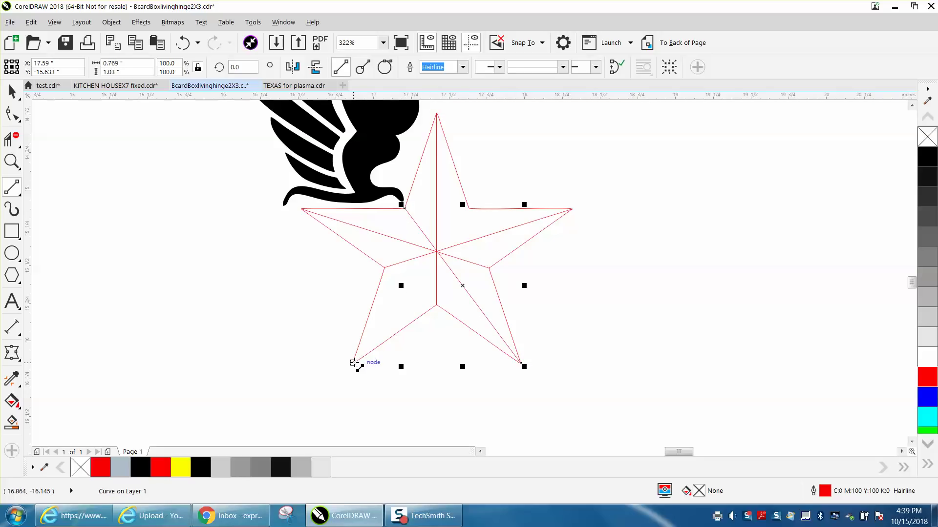
pyautogui.moveTo(356, 362); pyautogui.dragTo(469, 209)
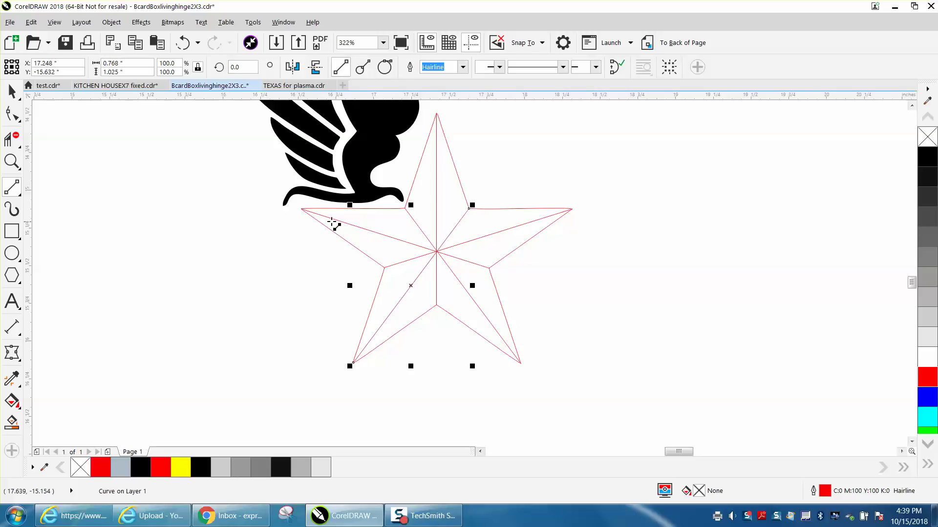
pyautogui.click(12, 91)
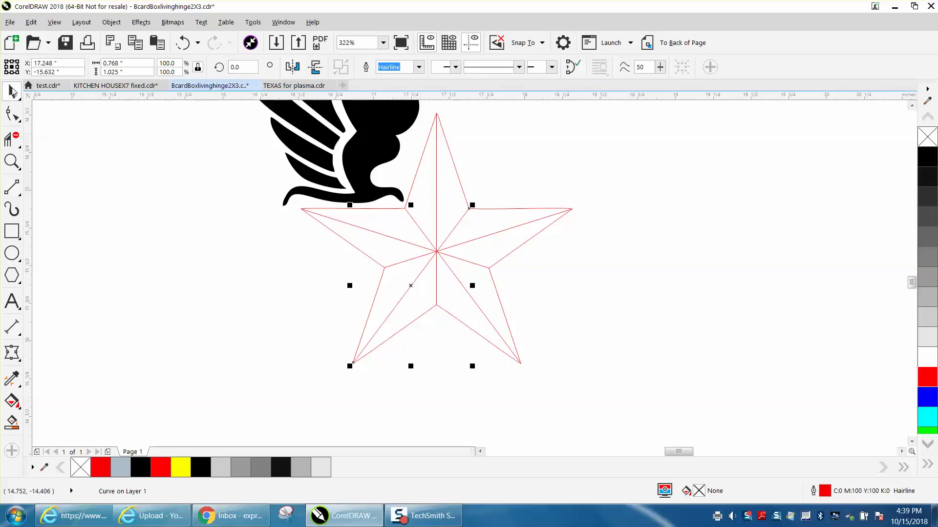
pyautogui.click(471, 178)
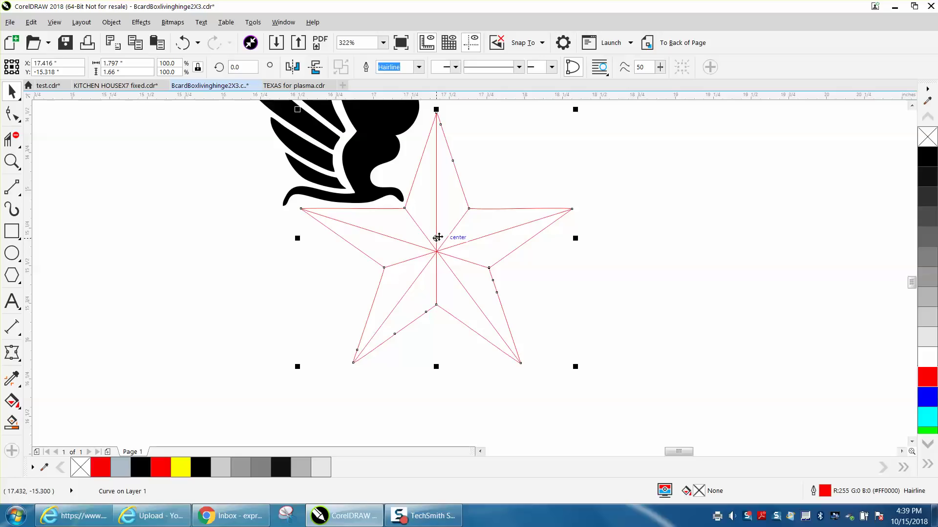
# Step: Move the black wing's rotation centre onto the star centre and try a 72° rotation
pyautogui.click(483, 188)
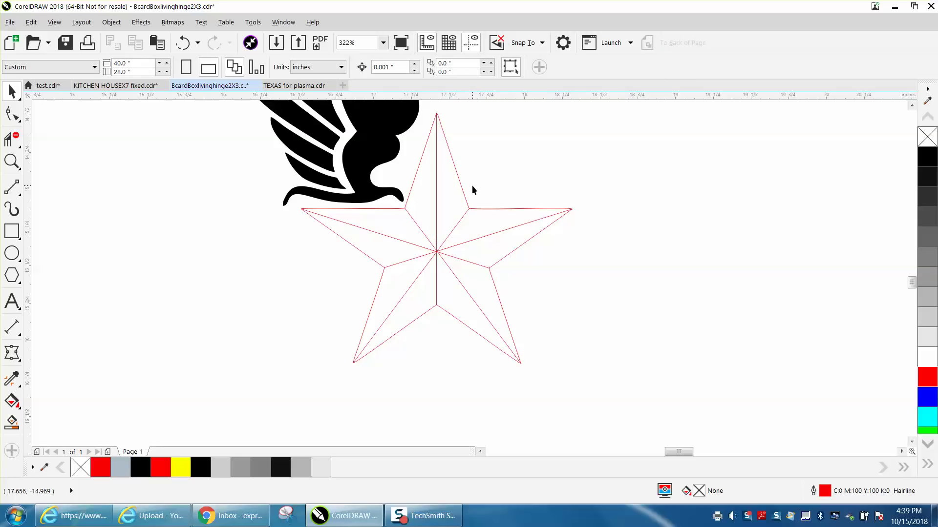
pyautogui.click(369, 169)
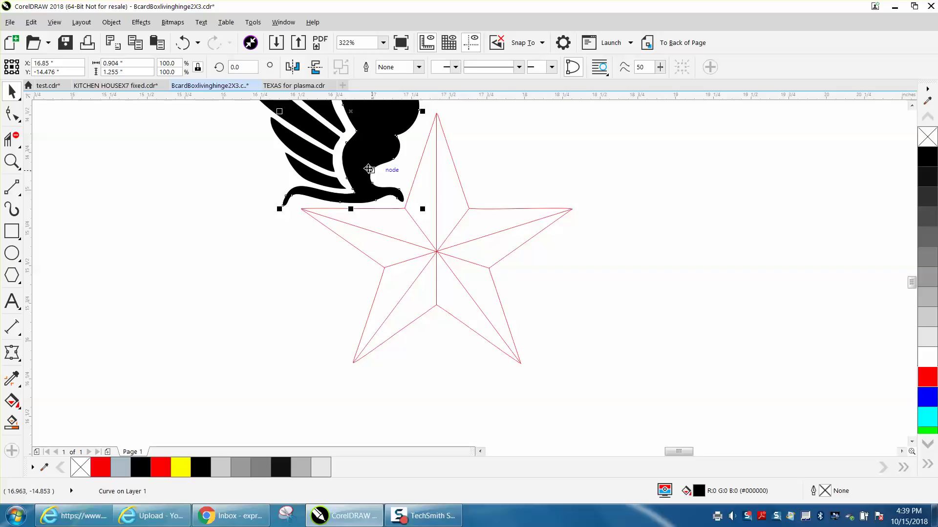
pyautogui.click(348, 144)
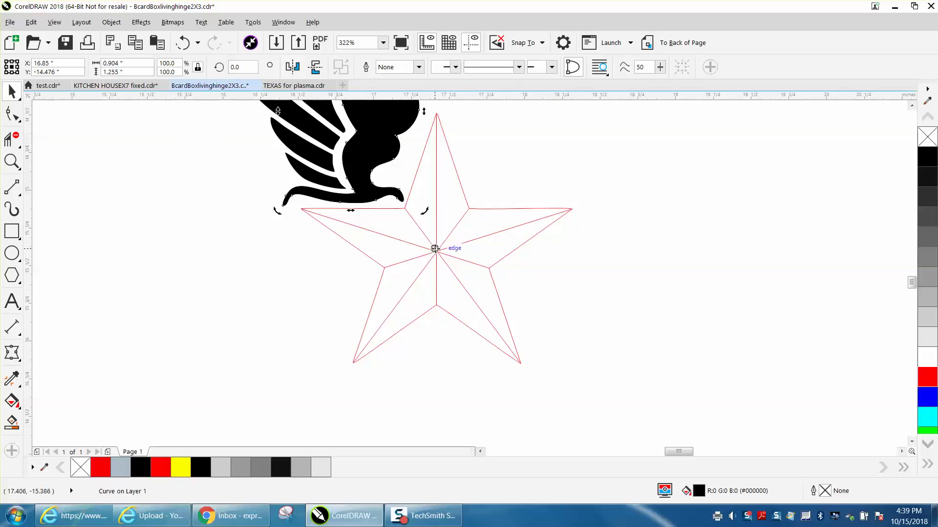
pyautogui.moveTo(350, 111); pyautogui.dragTo(436, 251)
pyautogui.click(239, 66)
pyautogui.write('72')
pyautogui.press('Return')
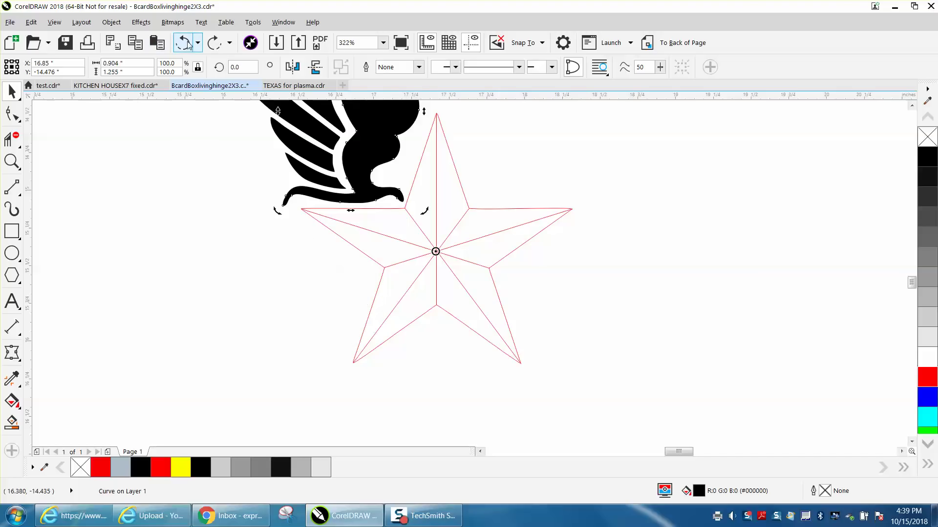
pyautogui.scroll(-3, 467, 126)
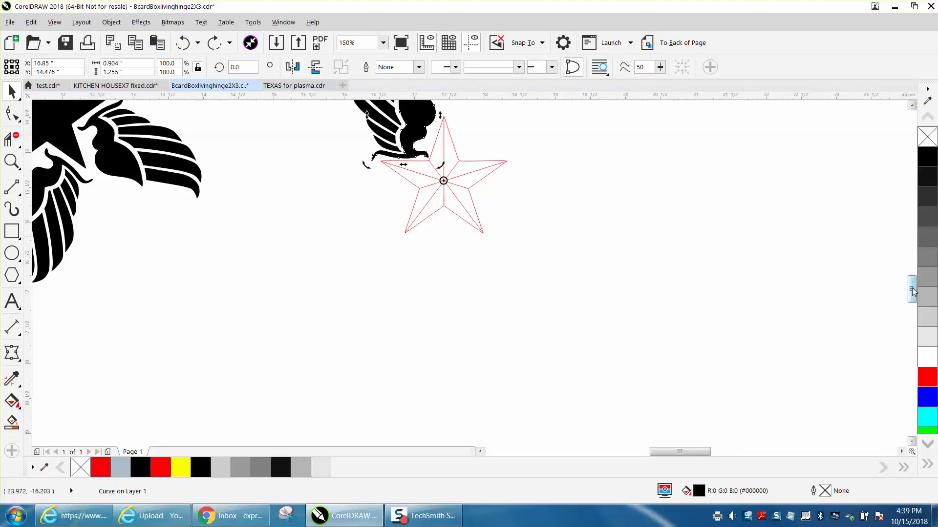
pyautogui.scroll(3, 911, 289)
# Step: Group the wing pieces into one object with Ctrl+G
pyautogui.moveTo(340, 145); pyautogui.dragTo(442, 290)
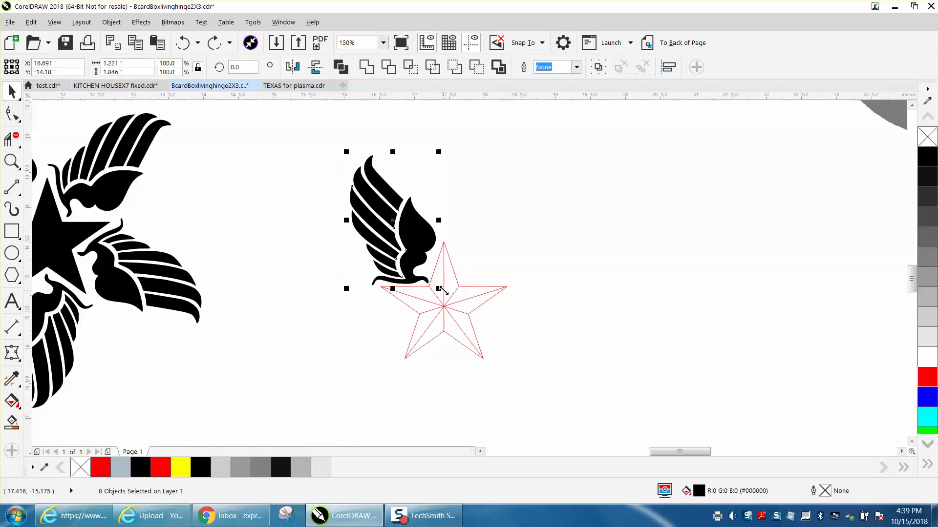
pyautogui.hotkey('ctrl', 'g')
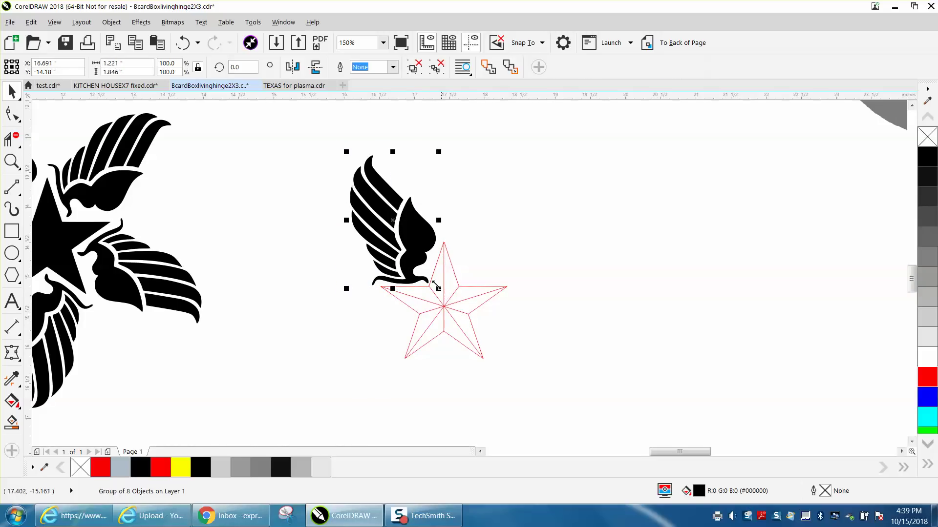
pyautogui.moveTo(395, 224); pyautogui.dragTo(541, 223)
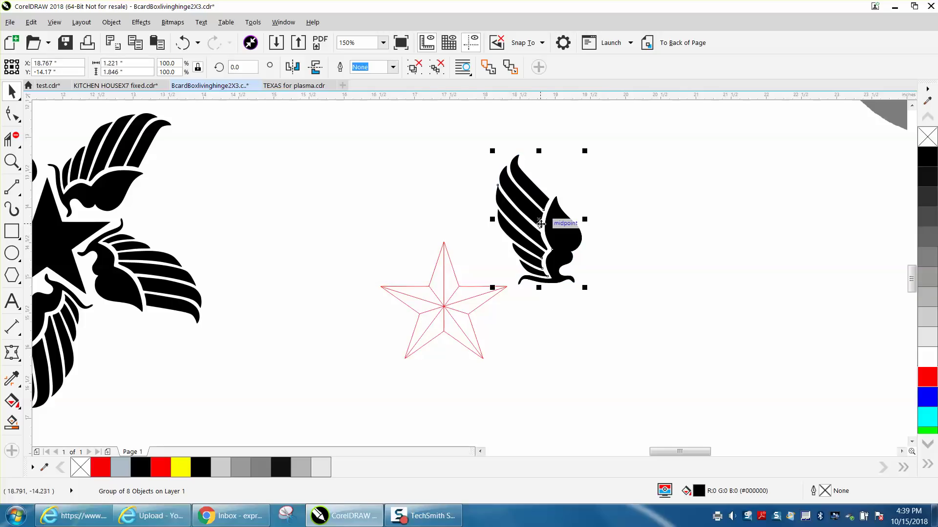
pyautogui.click(183, 43)
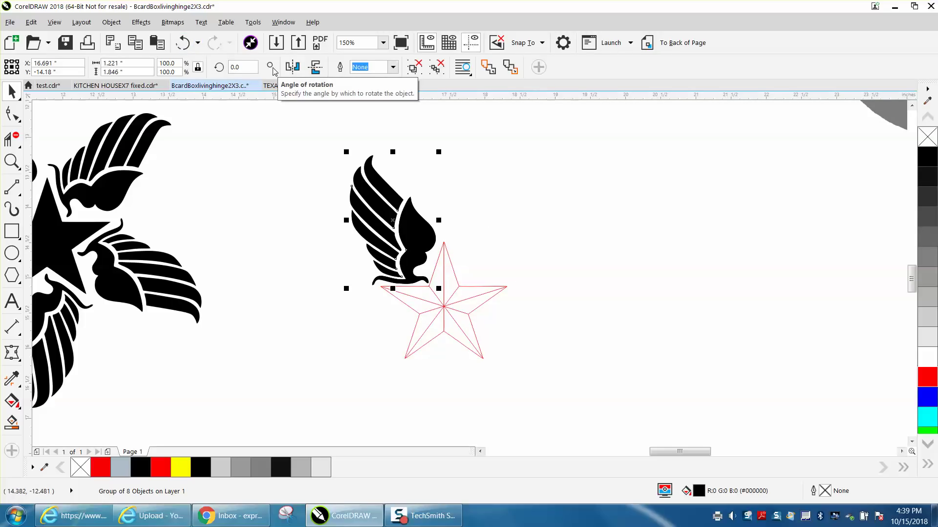
# Step: Duplicate-rotate the wing by 72° around the star centre to make four copies
pyautogui.click(392, 223)
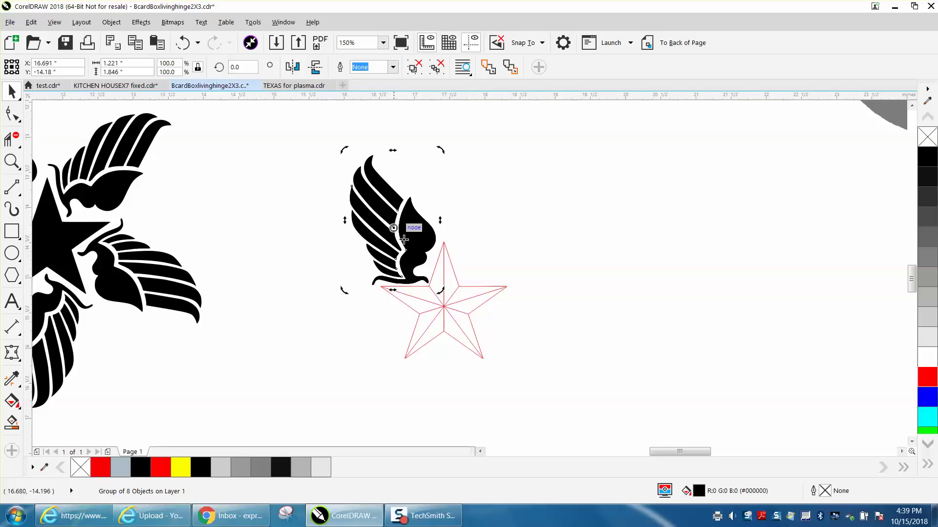
pyautogui.moveTo(404, 239); pyautogui.dragTo(444, 307)
pyautogui.click(238, 67)
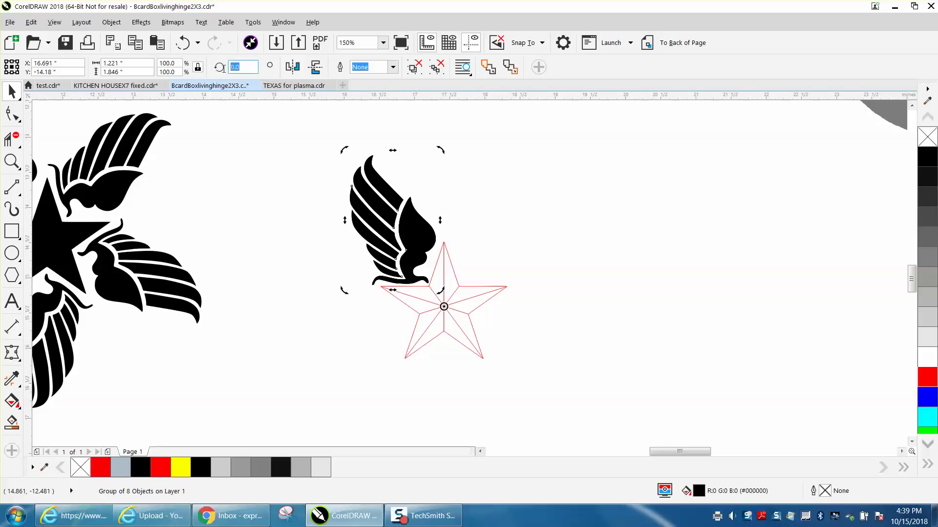
pyautogui.write('72')
pyautogui.press('Return')
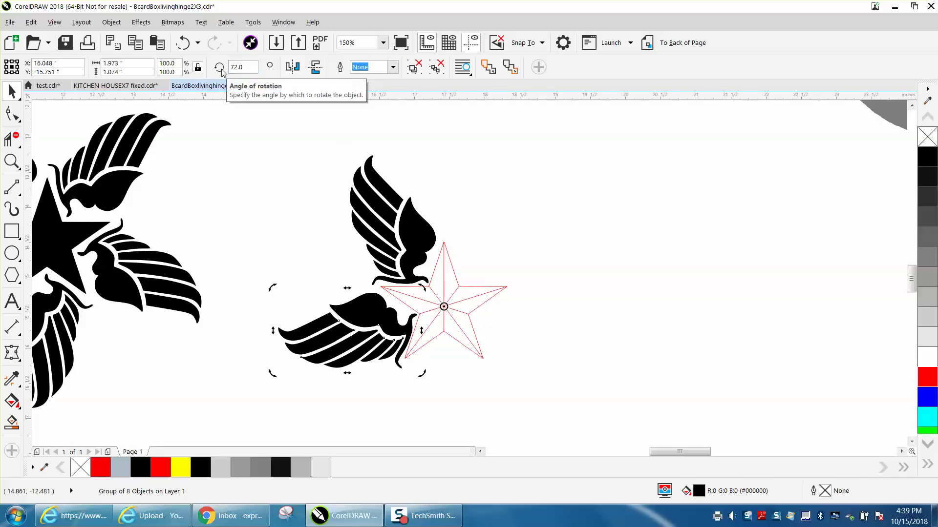
pyautogui.hotkey('ctrl', 'r')
pyautogui.hotkey('ctrl', 'r')
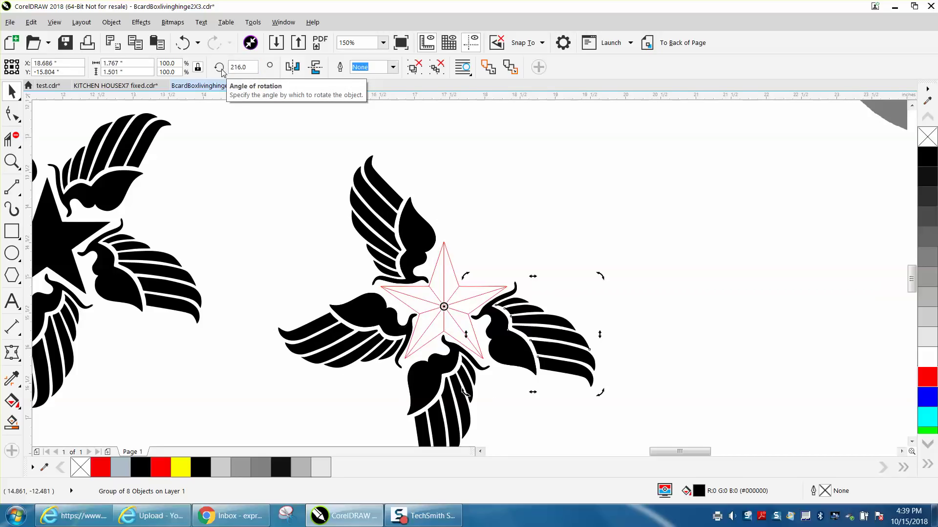
pyautogui.hotkey('ctrl', 'r')
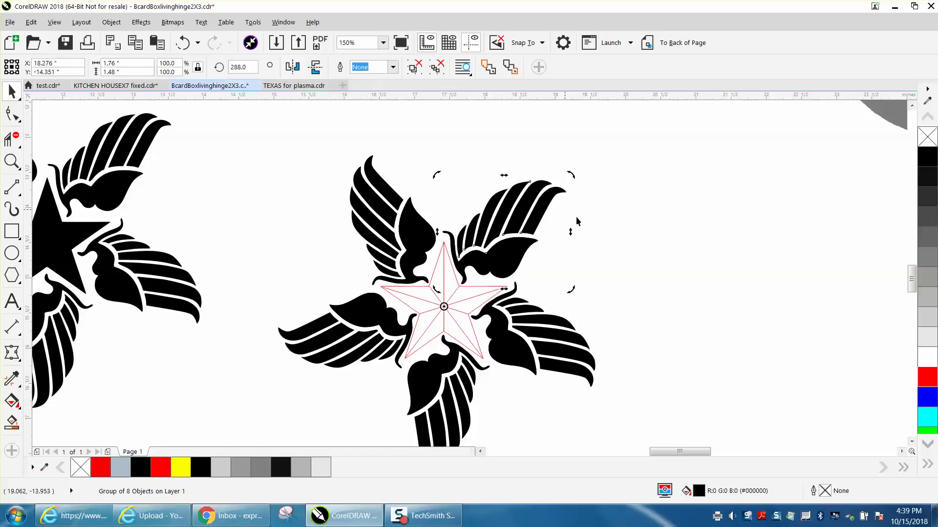
pyautogui.click(577, 217)
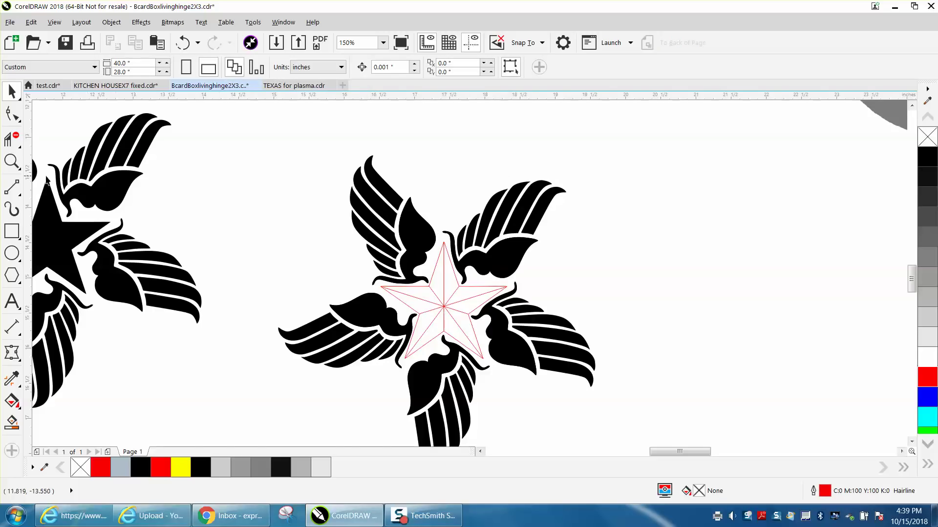
# Step: Delete the star's internal dividing lines with Virtual Segment Delete
pyautogui.click(13, 161)
pyautogui.moveTo(324, 259); pyautogui.dragTo(562, 377)
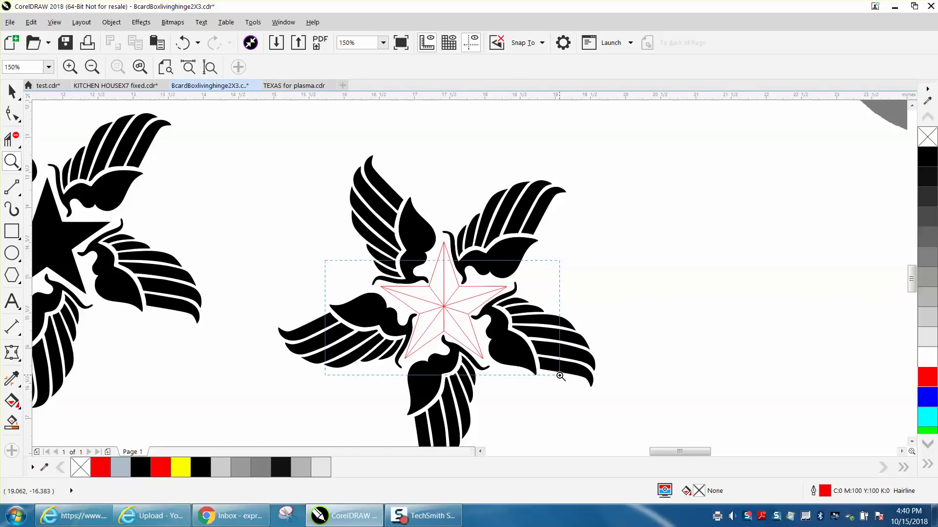
pyautogui.click(12, 141)
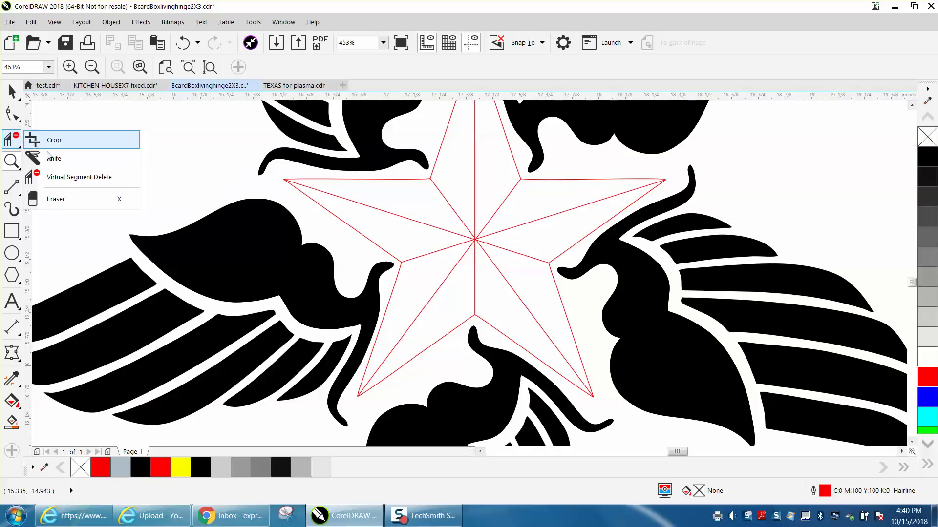
pyautogui.click(71, 177)
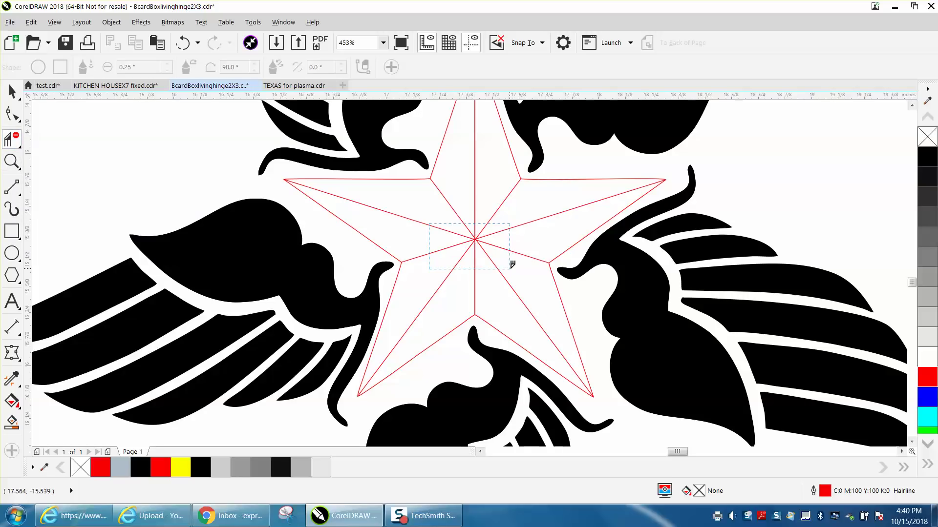
pyautogui.moveTo(434, 225); pyautogui.dragTo(515, 267)
# Step: Fill the star solid black and remove its red outline
pyautogui.click(12, 91)
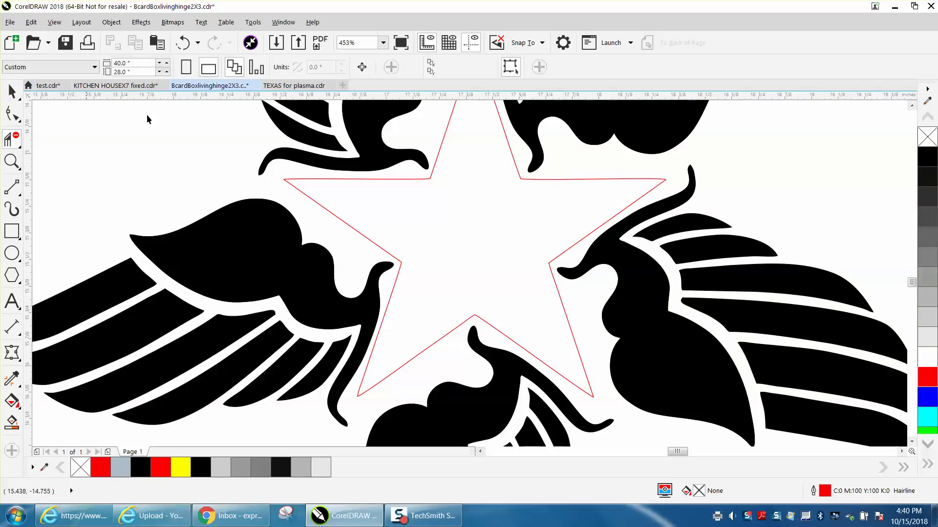
pyautogui.click(456, 172)
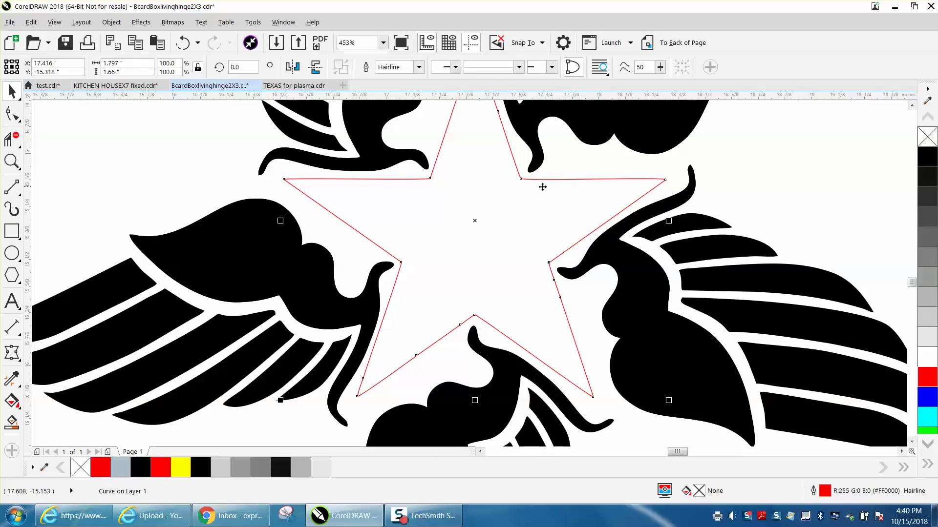
pyautogui.click(926, 162)
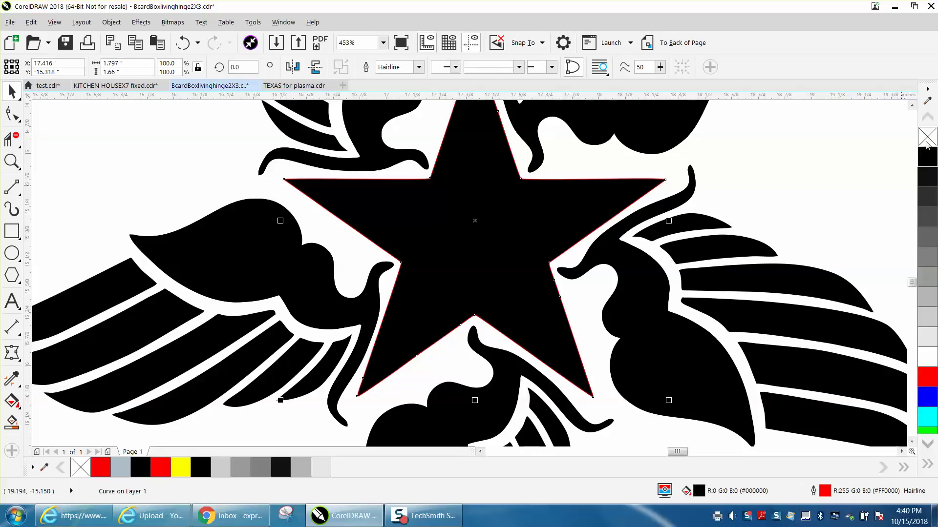
pyautogui.rightClick(928, 140)
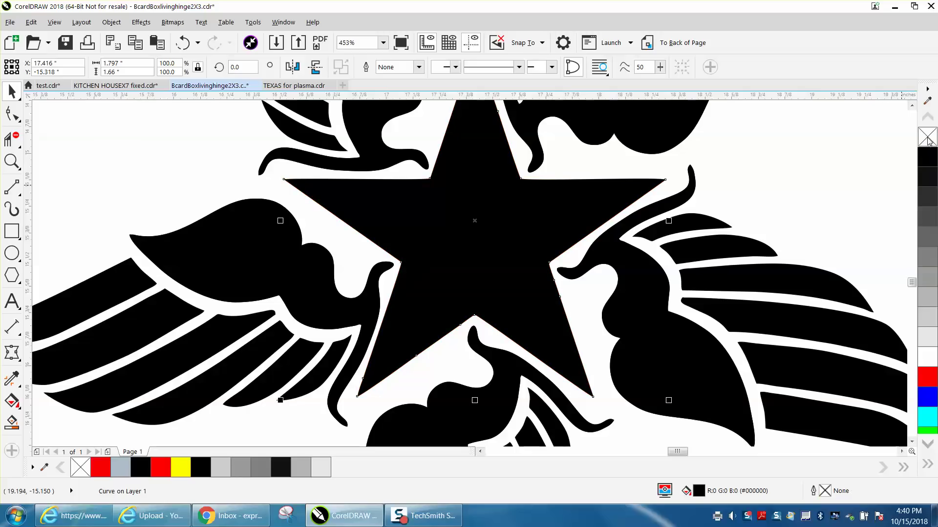
pyautogui.scroll(-1, 793, 144)
pyautogui.scroll(-2, 789, 157)
# Step: Group the rebuilt star's pieces and trial a move left, then undo it
pyautogui.scroll(-2, 786, 166)
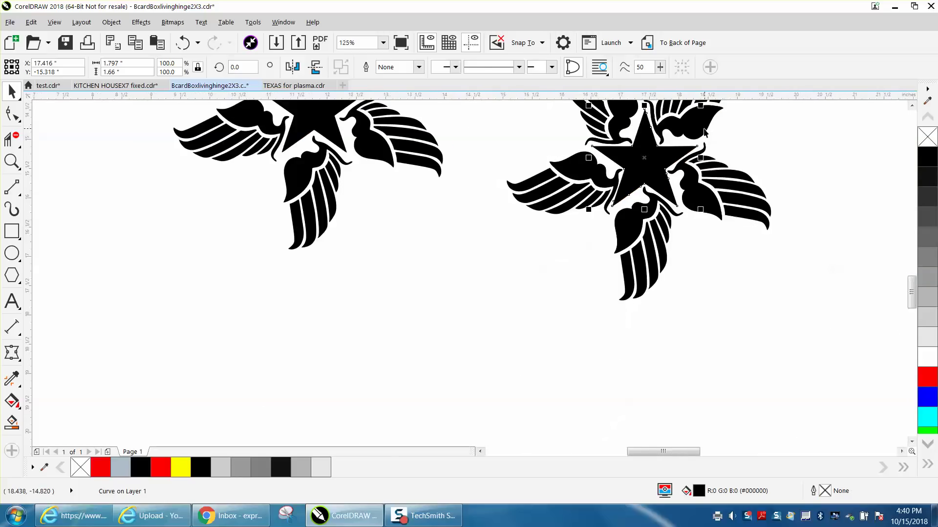
pyautogui.scroll(-1, 786, 171)
pyautogui.moveTo(911, 300); pyautogui.dragTo(912, 282)
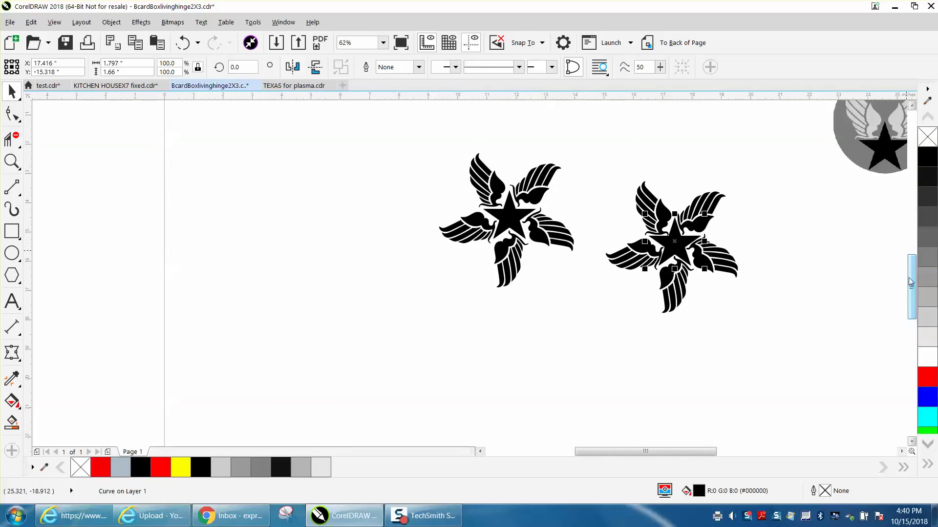
pyautogui.moveTo(607, 181); pyautogui.dragTo(787, 336)
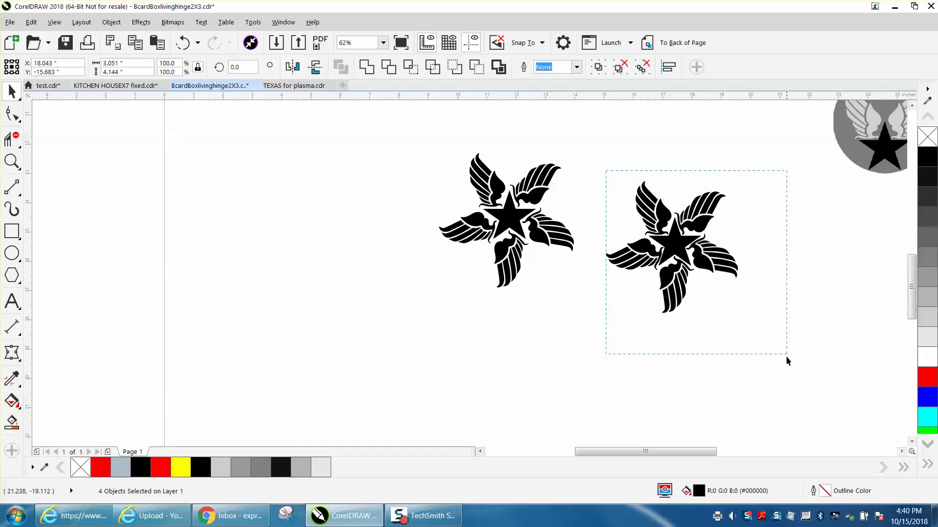
pyautogui.moveTo(786, 357); pyautogui.dragTo(786, 359)
pyautogui.hotkey('ctrl', 'g')
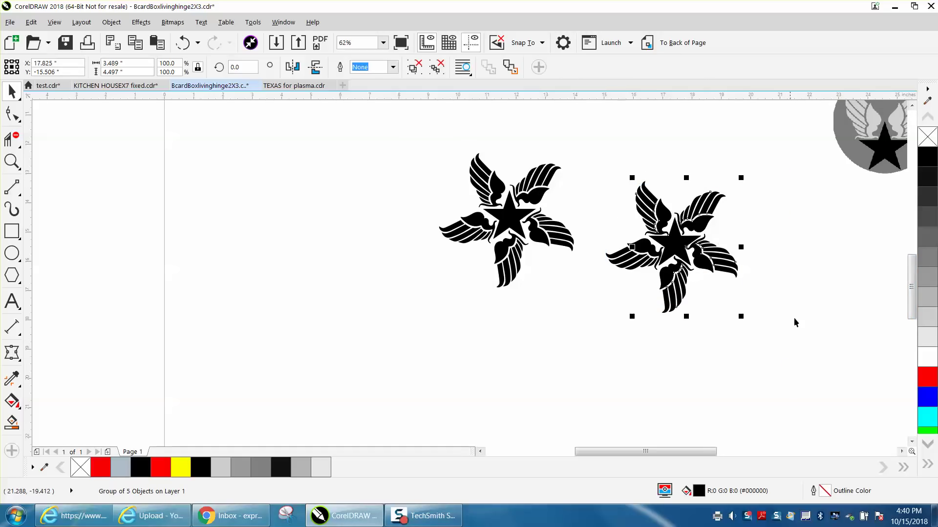
pyautogui.moveTo(639, 261)
pyautogui.mouseDown()
pyautogui.moveTo(606, 272)
pyautogui.moveTo(375, 227)
pyautogui.mouseUp()
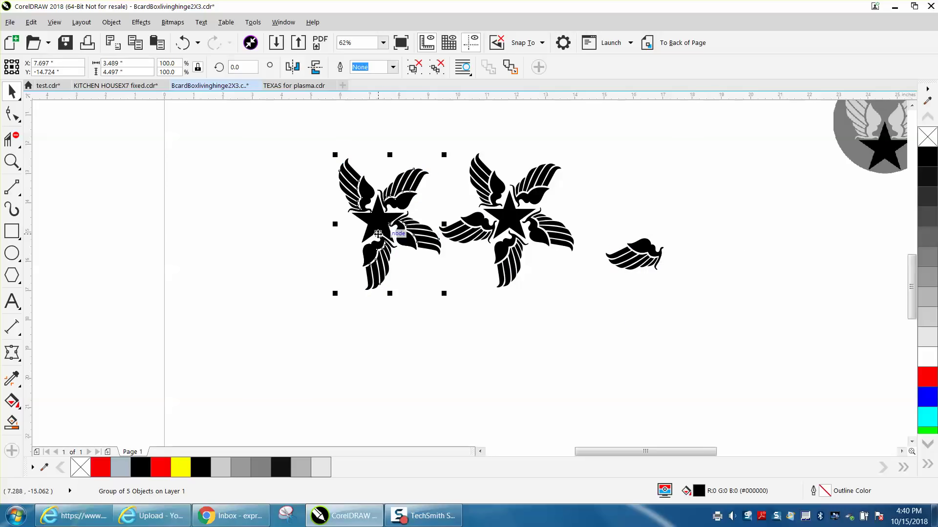
pyautogui.click(182, 43)
pyautogui.click(183, 43)
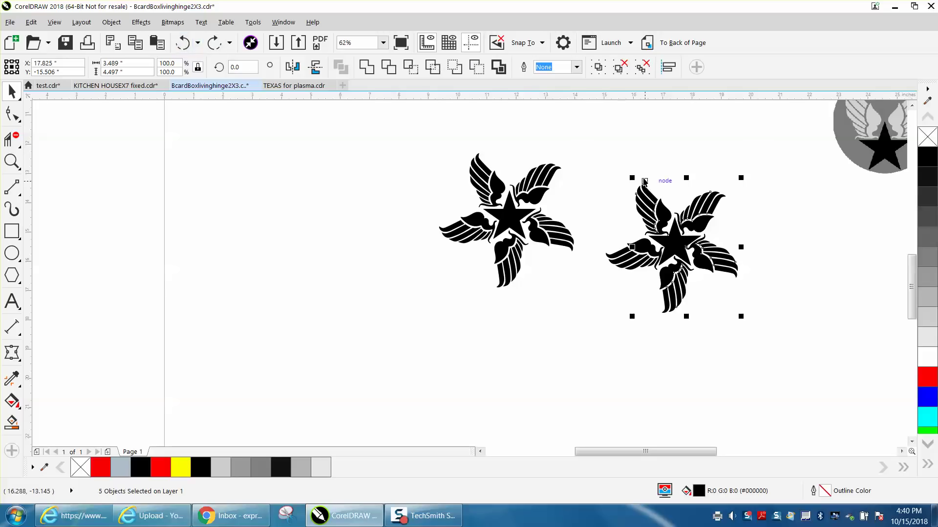
# Step: Group all six star pieces, move them left, and set the grey bitmap beside them
pyautogui.moveTo(585, 169); pyautogui.dragTo(813, 346)
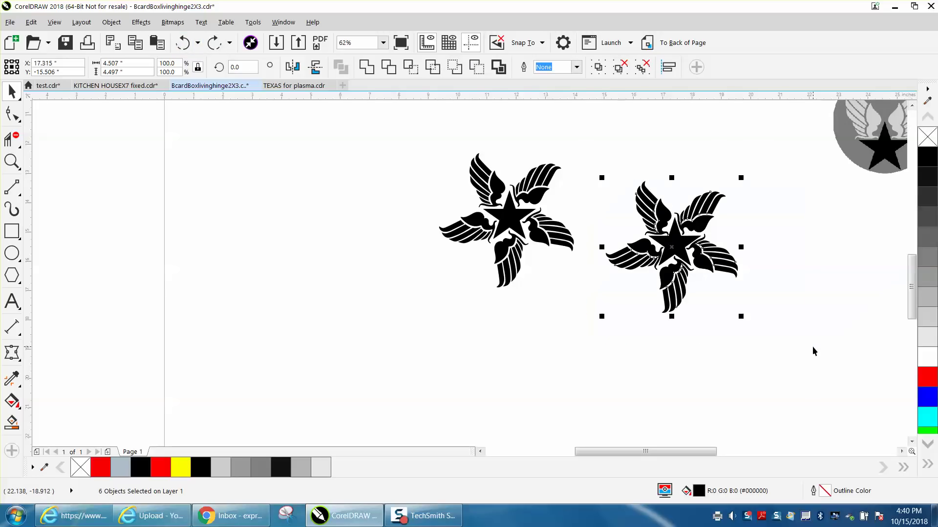
pyautogui.hotkey('ctrl', 'g')
pyautogui.moveTo(673, 248); pyautogui.dragTo(373, 225)
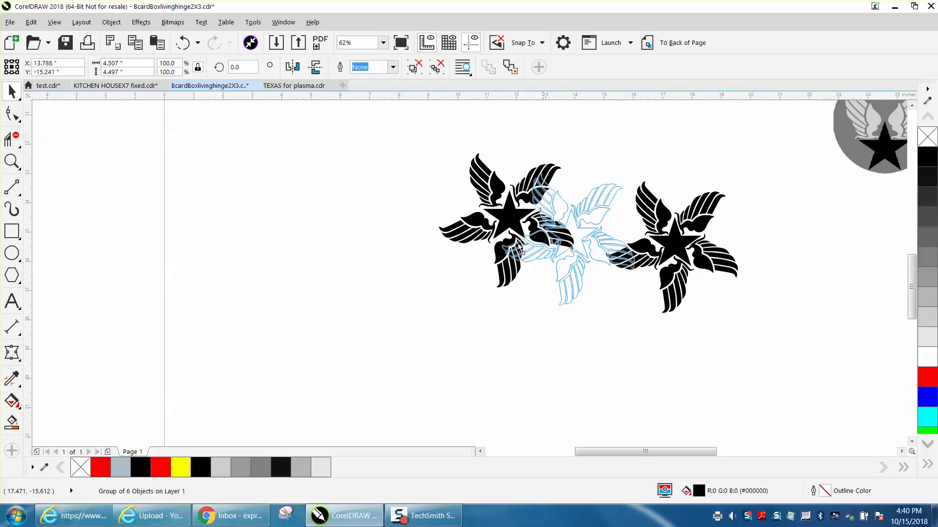
pyautogui.moveTo(842, 155); pyautogui.dragTo(607, 239)
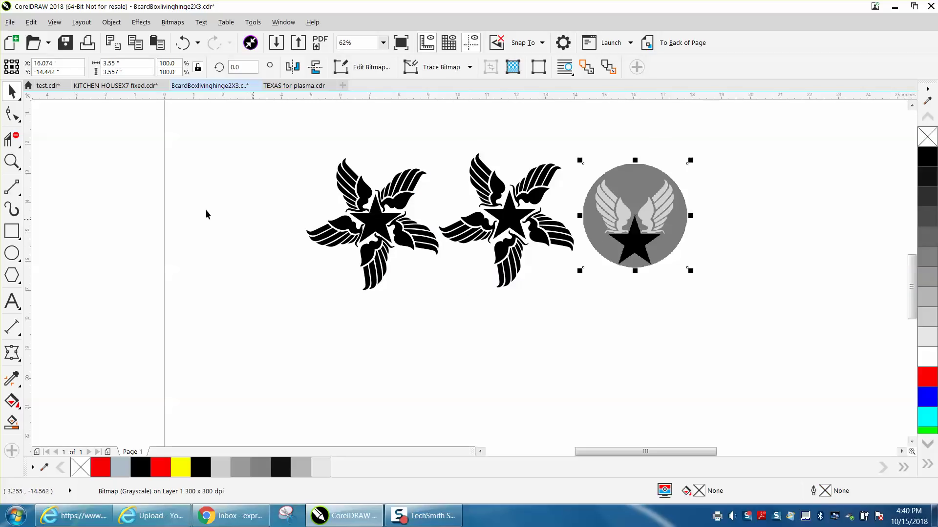
pyautogui.click(12, 161)
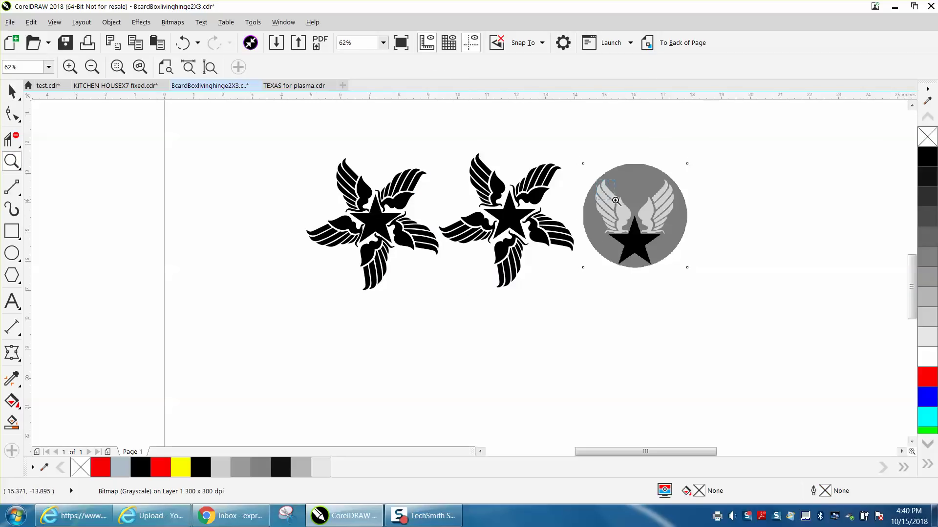
pyautogui.scroll(5, 614, 200)
pyautogui.scroll(2, 415, 210)
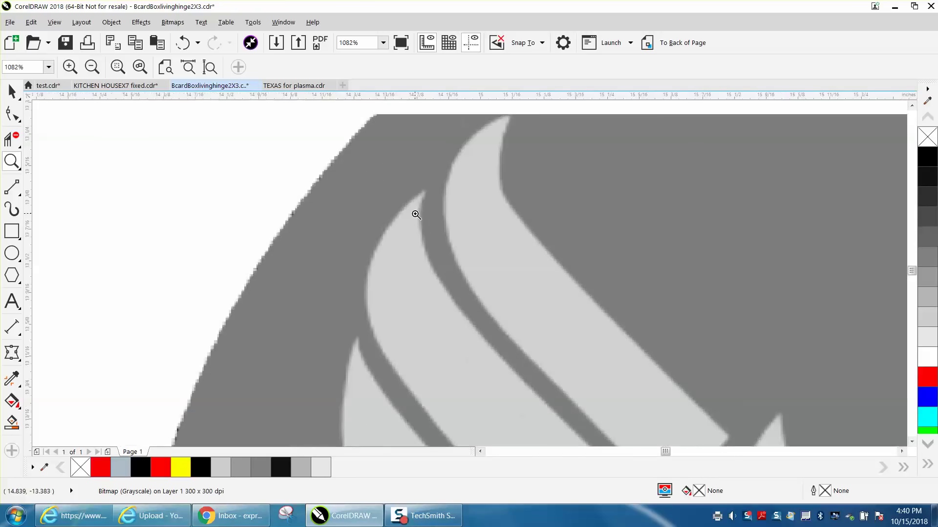
pyautogui.scroll(-3, 430, 210)
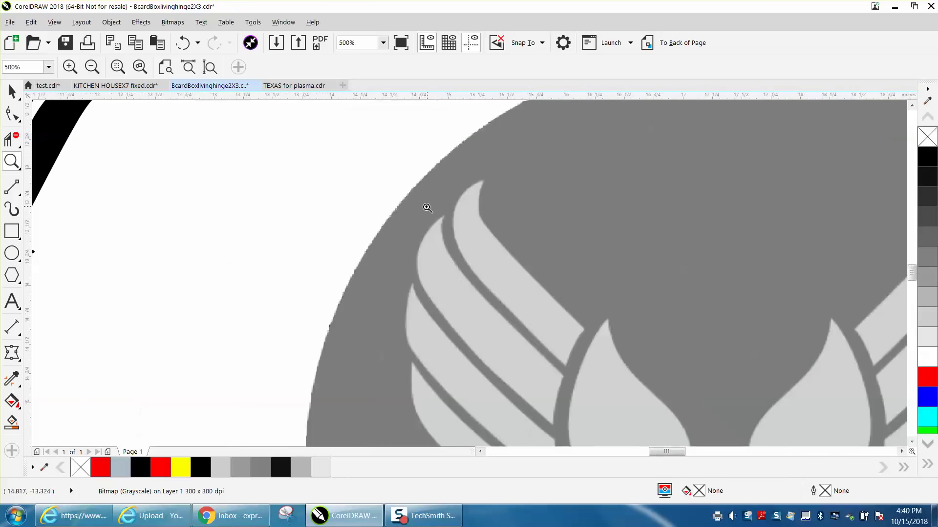
pyautogui.scroll(-1, 341, 196)
pyautogui.scroll(-1, 245, 184)
pyautogui.moveTo(148, 160); pyautogui.dragTo(429, 334)
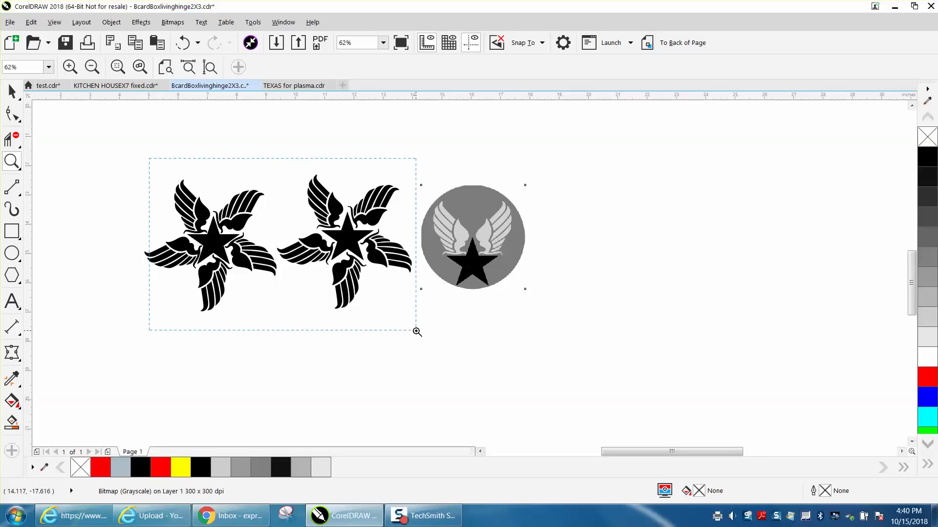